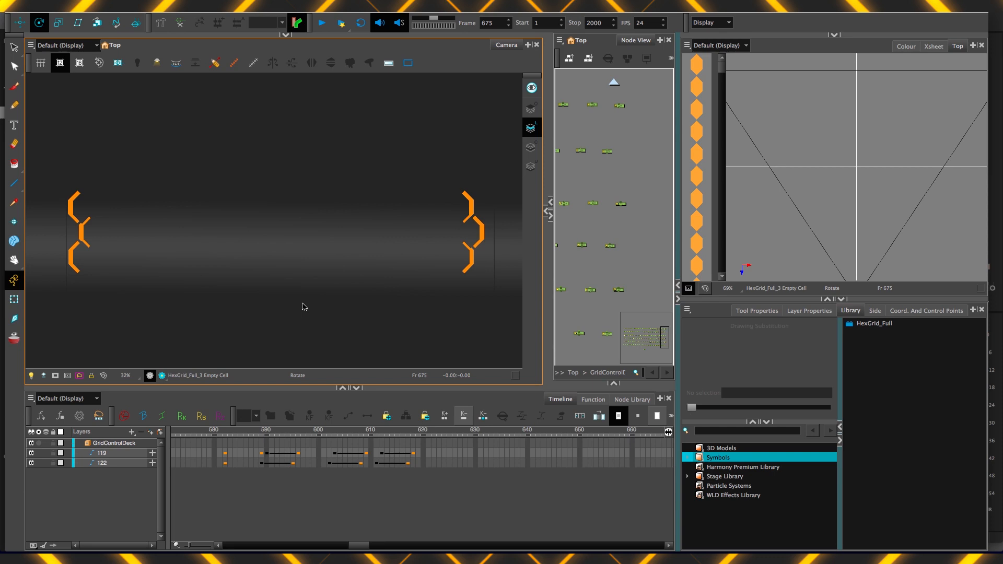
- Select pegs 123 and 125 and inspect their staggered keyframes starting around frames 586 and 587
left_click_drag(581, 138, 631, 160)
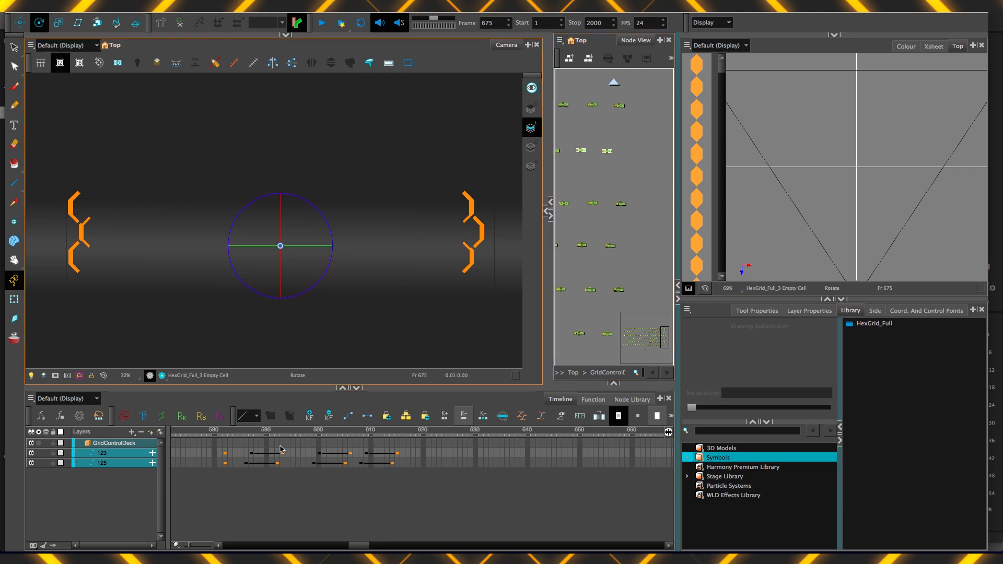
left_click_drag(246, 463, 394, 466)
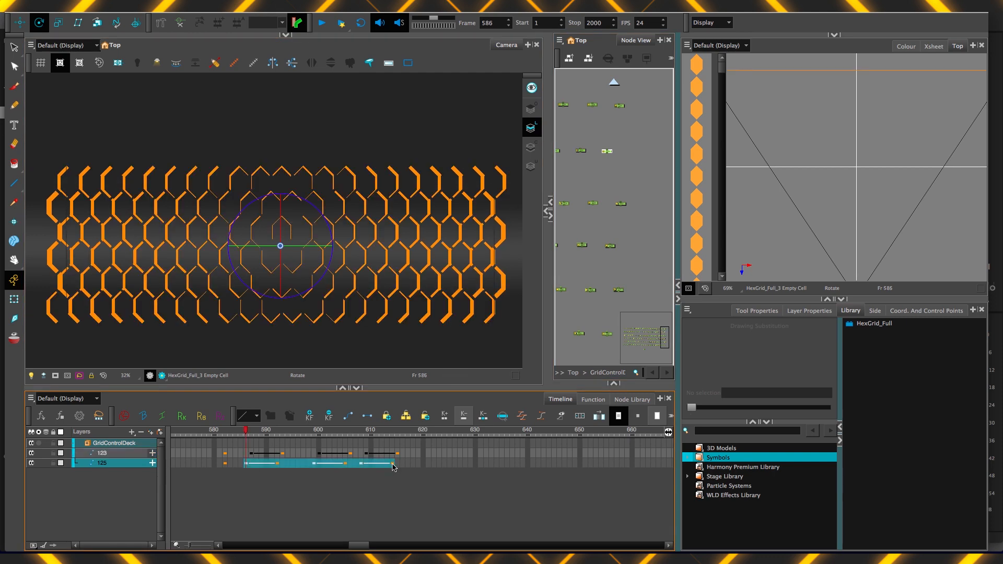
left_click(252, 453)
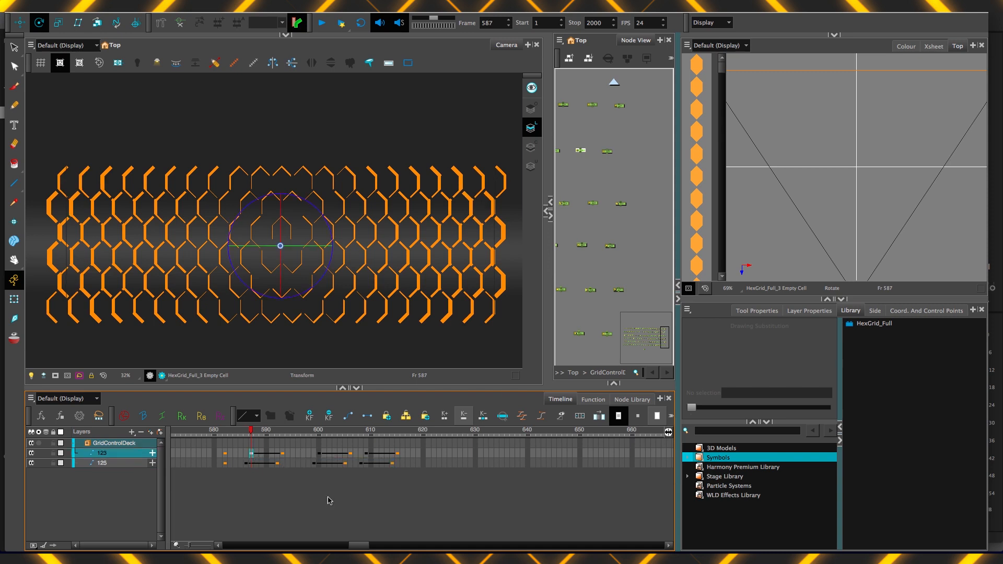
- Examine the second set of keyframes on pegs 123 and 125 from frame 713, scrubbing the animation up to frame 736
left_click_drag(361, 546, 382, 545)
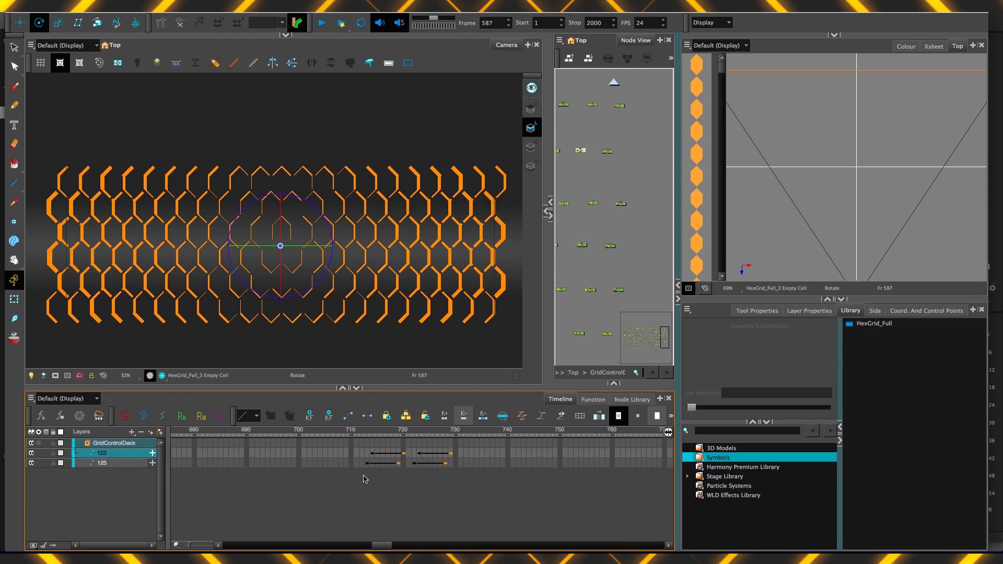
left_click_drag(368, 463, 448, 464)
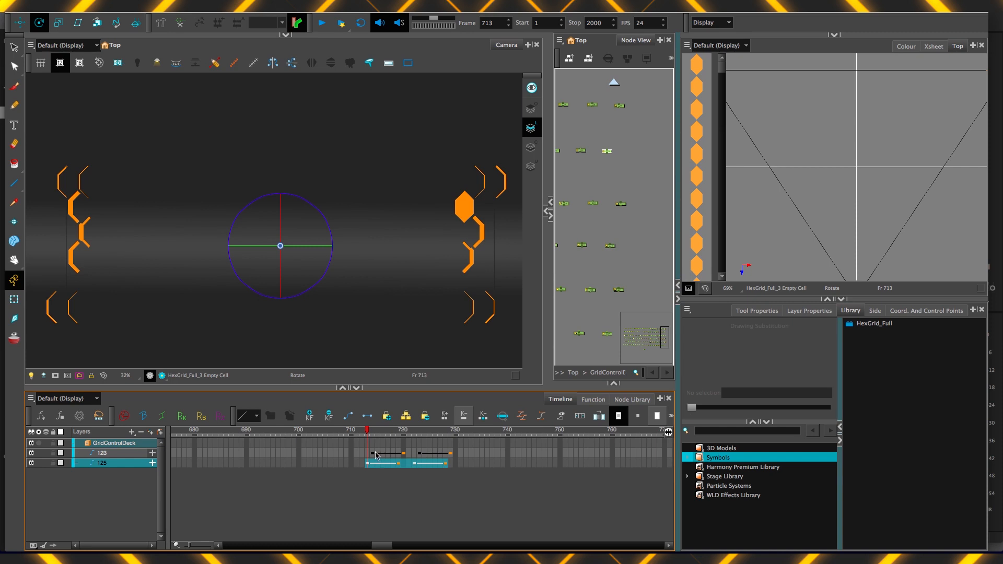
left_click(373, 453)
left_click_drag(390, 432, 487, 430)
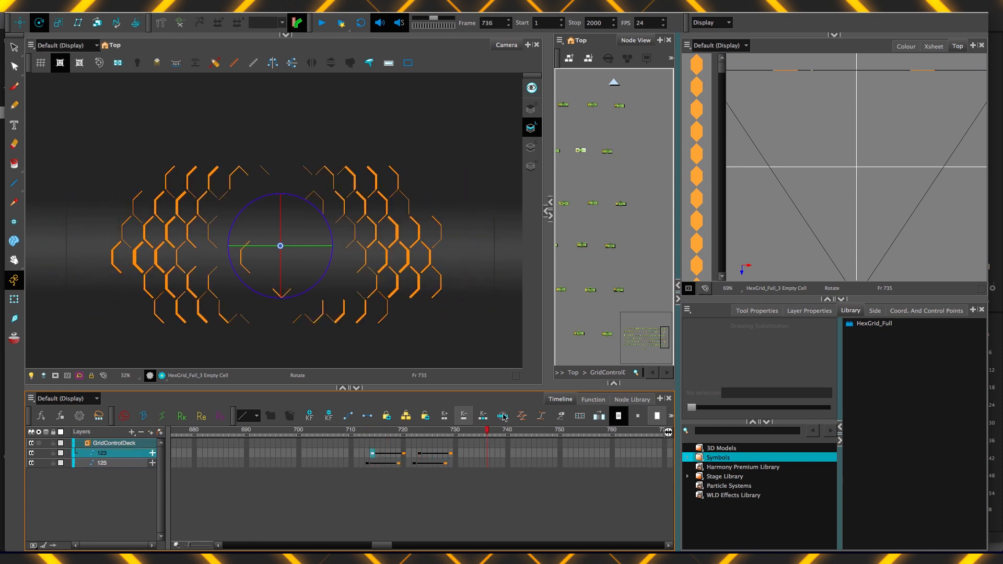
left_click(325, 431)
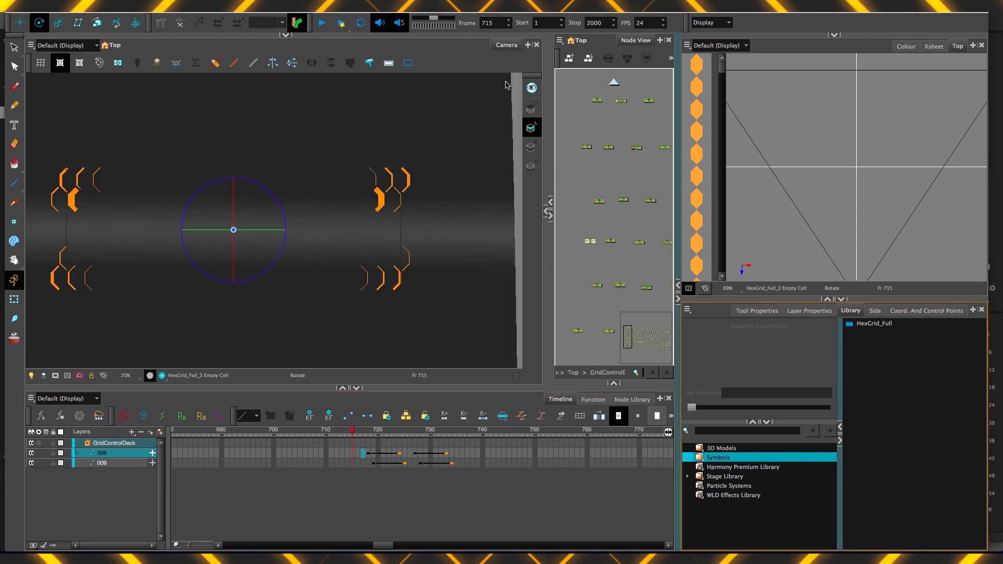
- Examine the hexagon animation at the grid's right end up close, stepping frame by frame from frame 714 onward
left_click(378, 311)
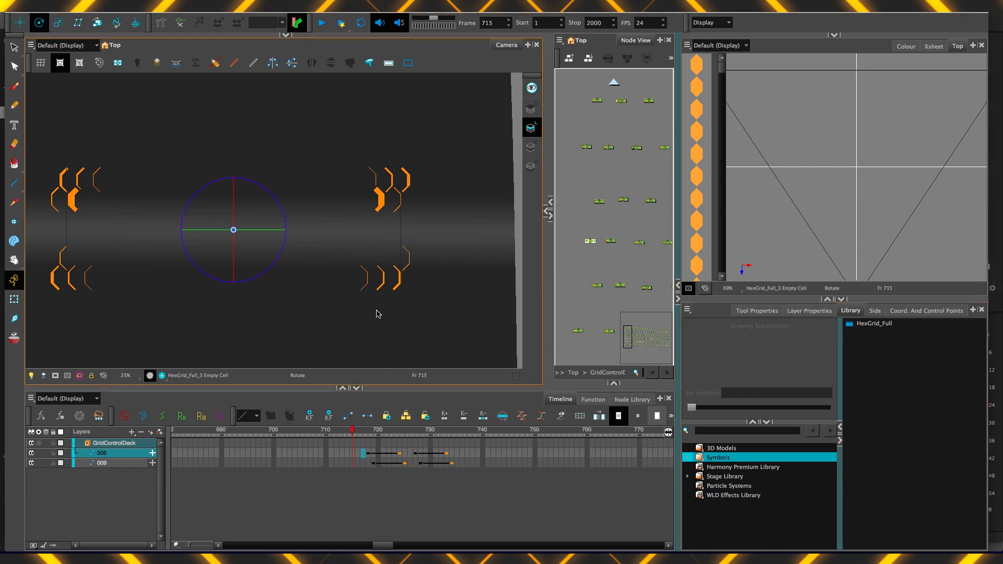
key("2")
key("2")
key("2")
key("2")
key("space")
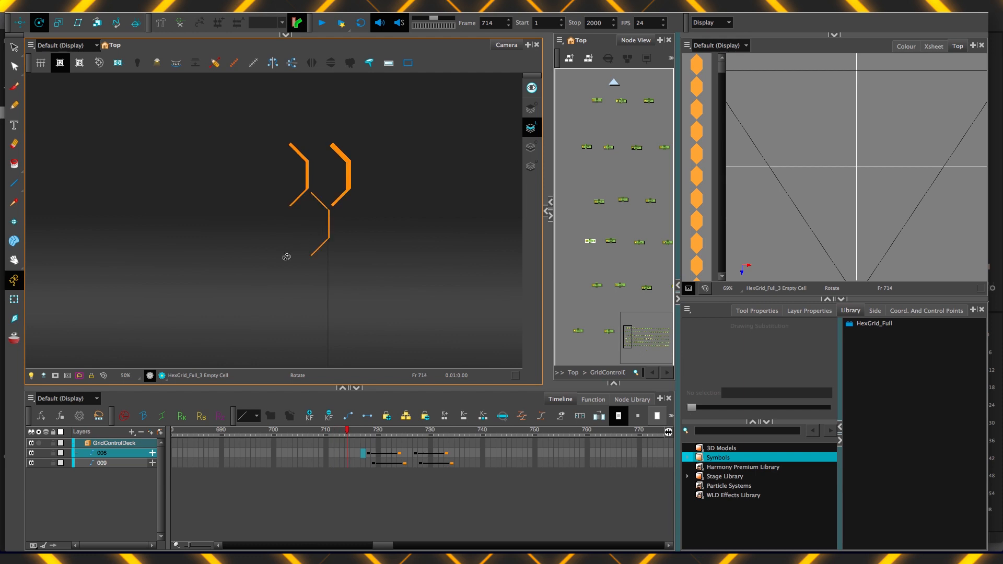
key(".")
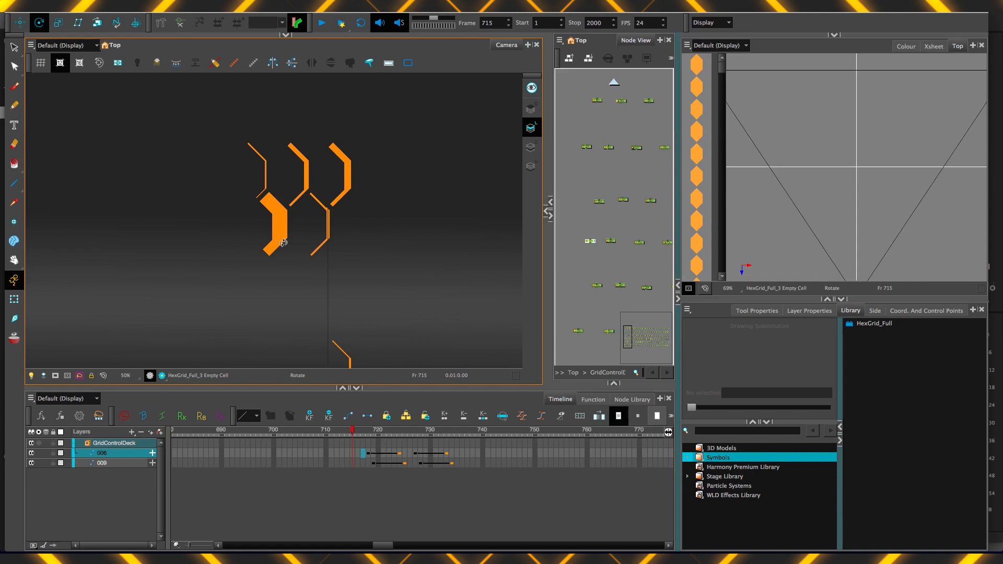
key(".")
key(".")
key(".")
key(".")
key(".")
key(".")
key(".")
key(".")
key(".")
key(".")
key(".")
key(".")
key(".")
key(".")
key(".")
key(".")
key(".")
key(".")
key(".")
key(".")
key(".")
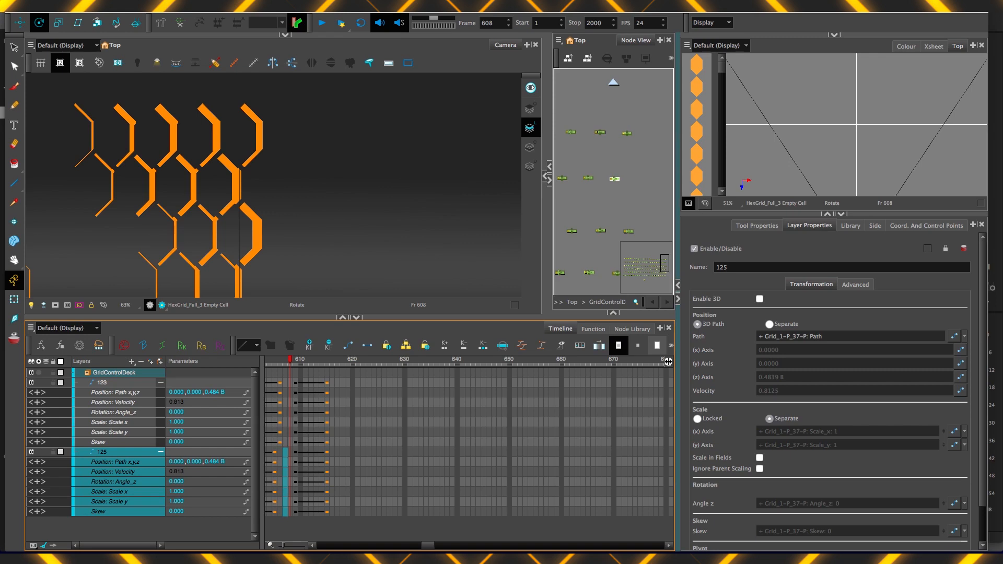
- Save the scene
left_click_drag(287, 360, 356, 374)
key("ctrl+z")
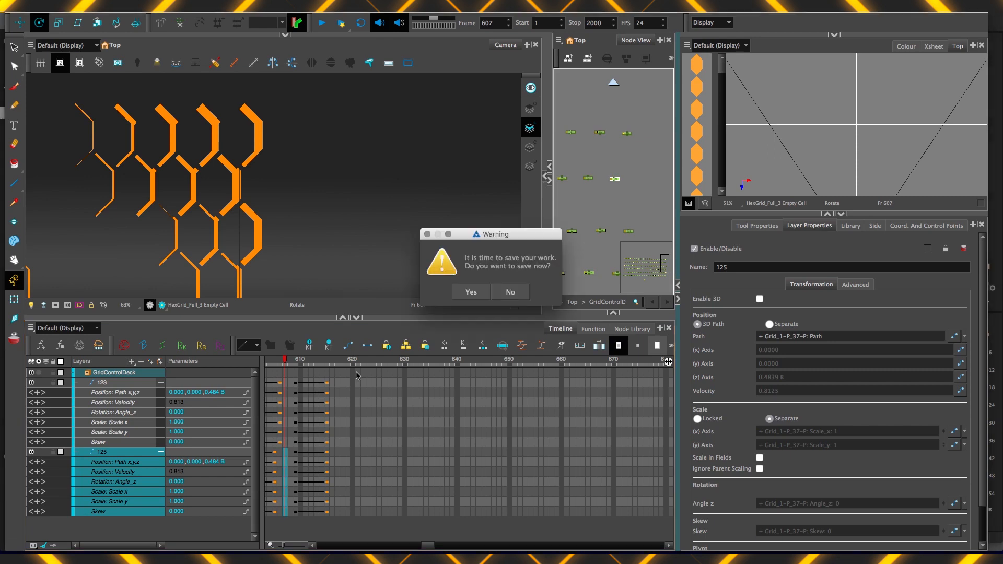
left_click(459, 291)
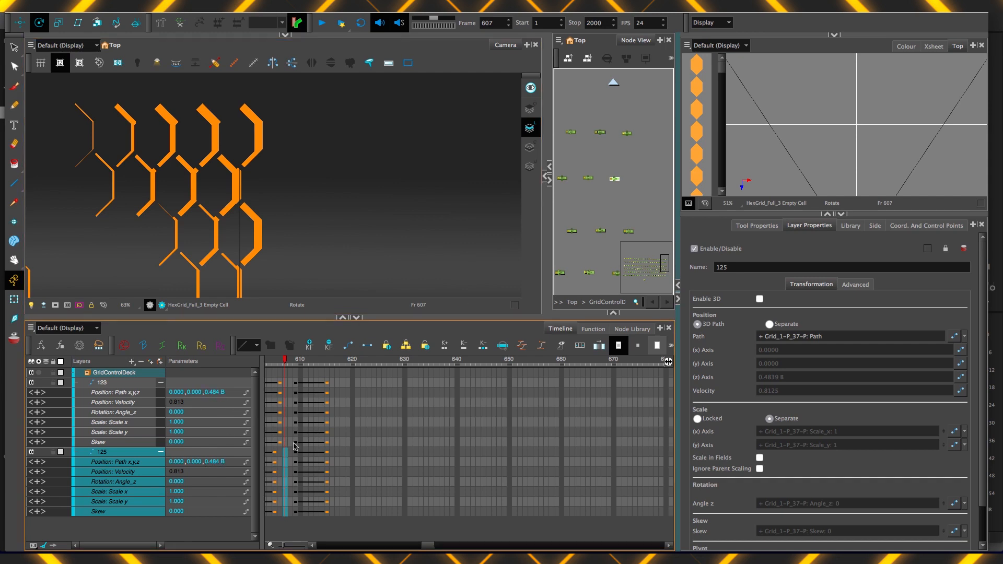
- Disable peg 125 while checking the grid animation between frames 607 and 612
key("period")
key("period")
key("period")
key("period")
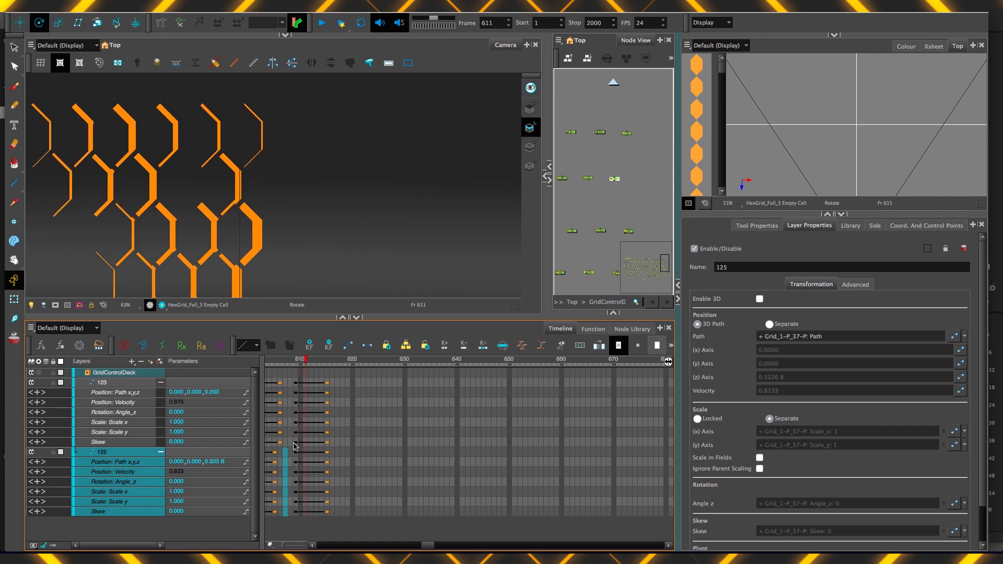
key("period")
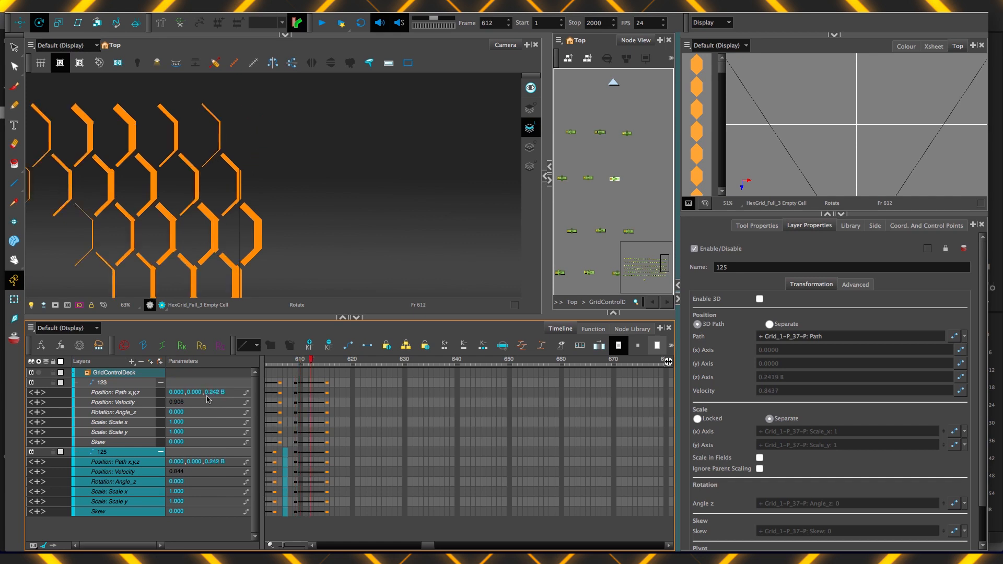
key("d")
key("period")
key("comma")
key("comma")
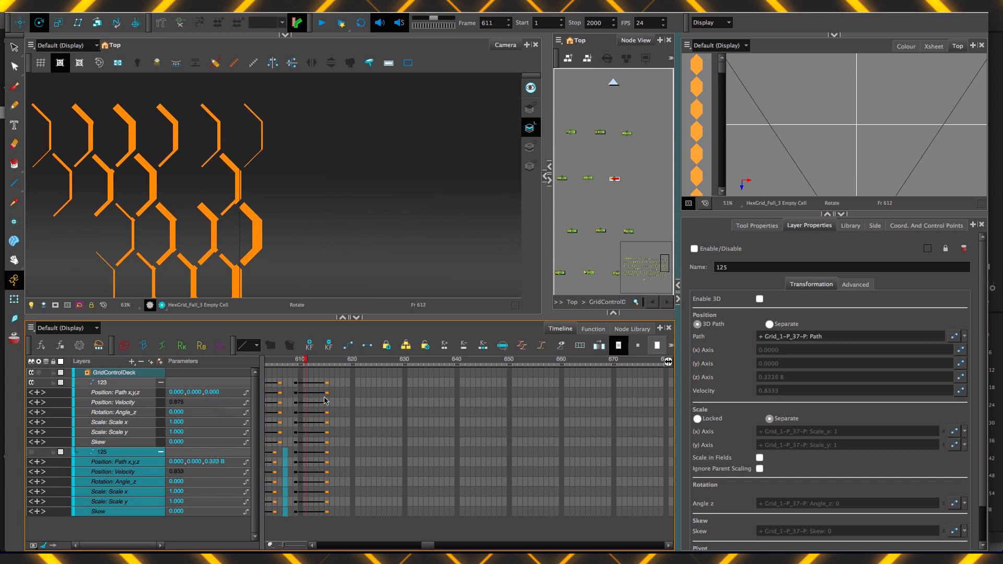
key("period")
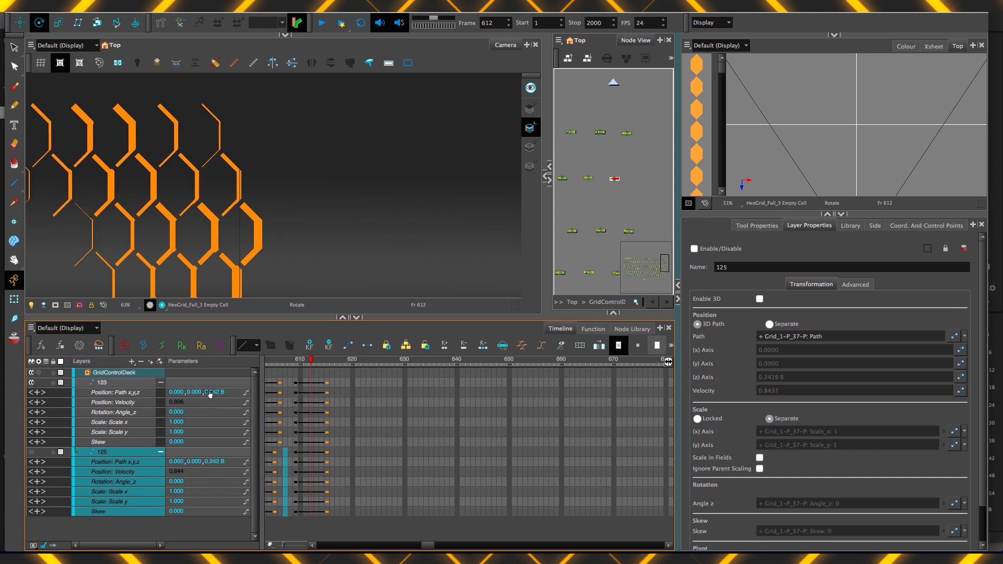
- Step back and forth between frames 607 and 618 to study how the hexagons rotate with peg 125 disabled
key("period")
key("period")
key("period")
key("comma")
key("comma")
key("comma")
key("comma")
key("comma")
key("comma")
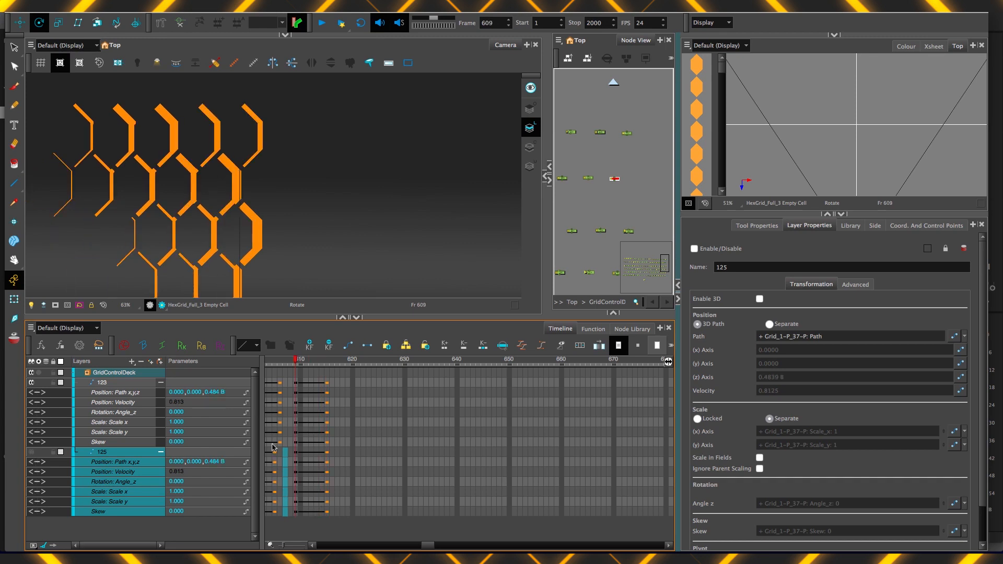
key("period")
key("period")
key("period")
key("period")
key("period")
key("period")
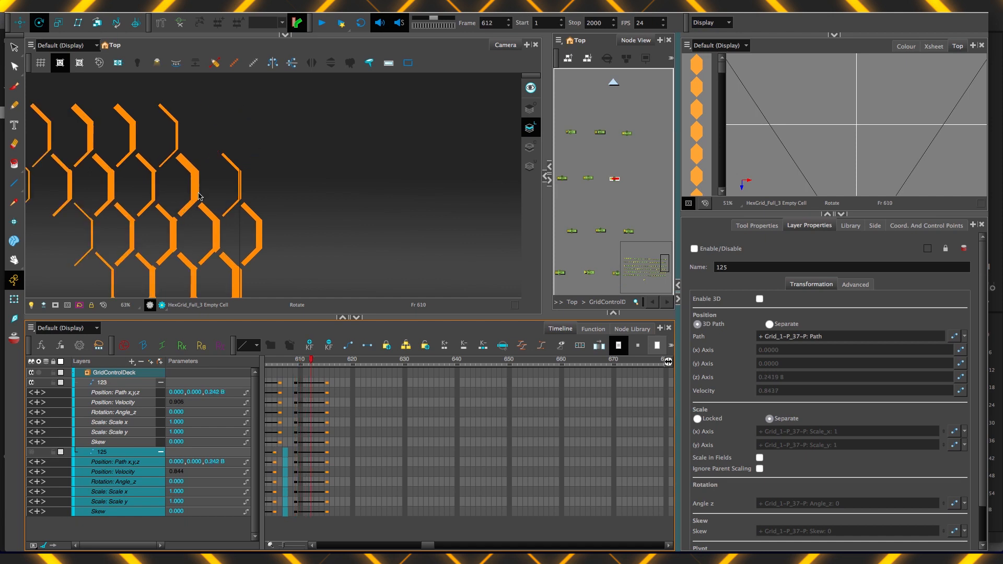
key("comma")
key("comma")
key("comma")
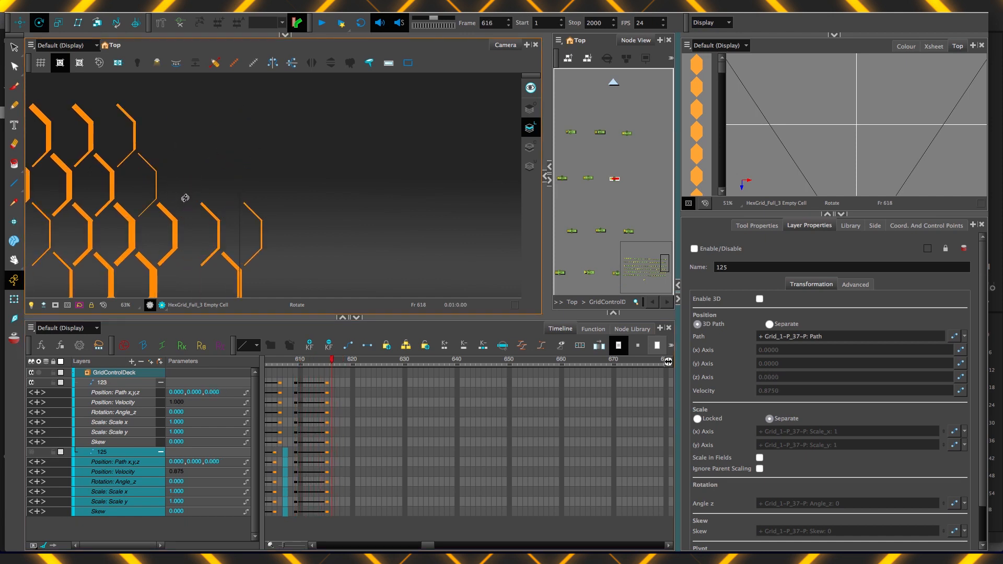
key("comma")
key("comma")
key("comma")
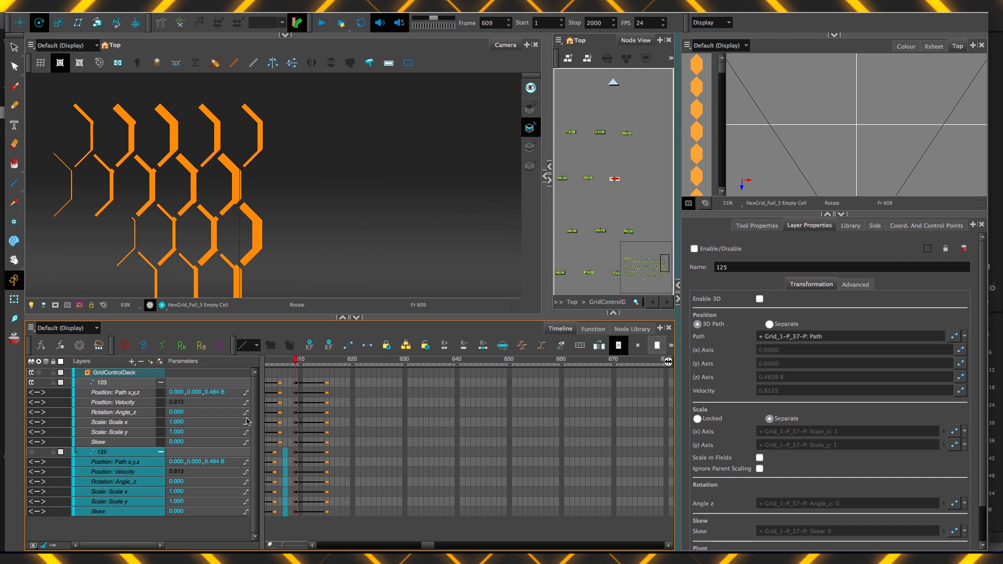
key("comma")
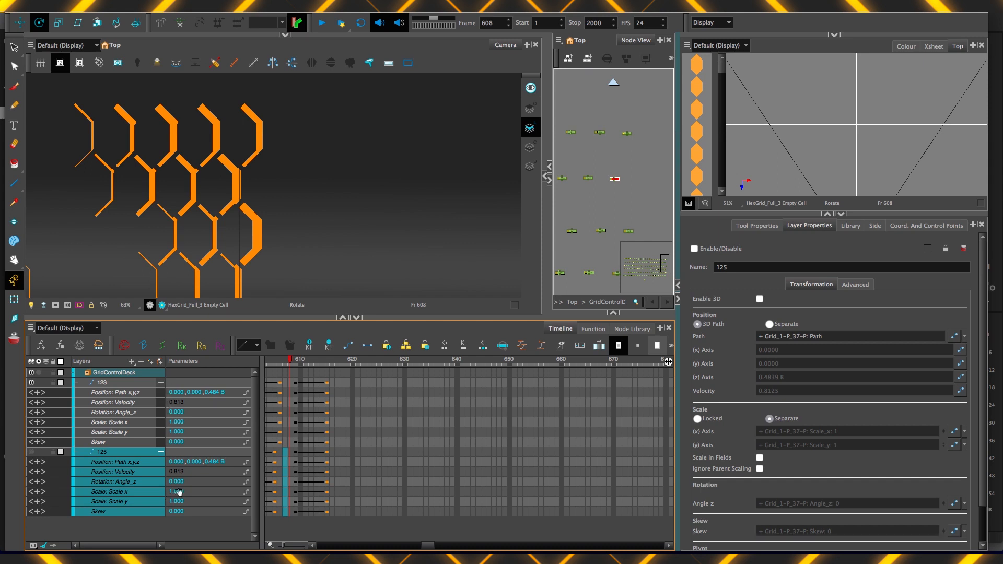
key("period")
key("period")
key("period")
key("period")
key("period")
key("period")
key("period")
key("period")
key("comma")
key("period")
key("comma")
key("comma")
key("comma")
key("comma")
key("comma")
key("comma")
key("comma")
key("comma")
key("period")
key("period")
key("period")
key("period")
key("period")
key("period")
key("period")
key("period")
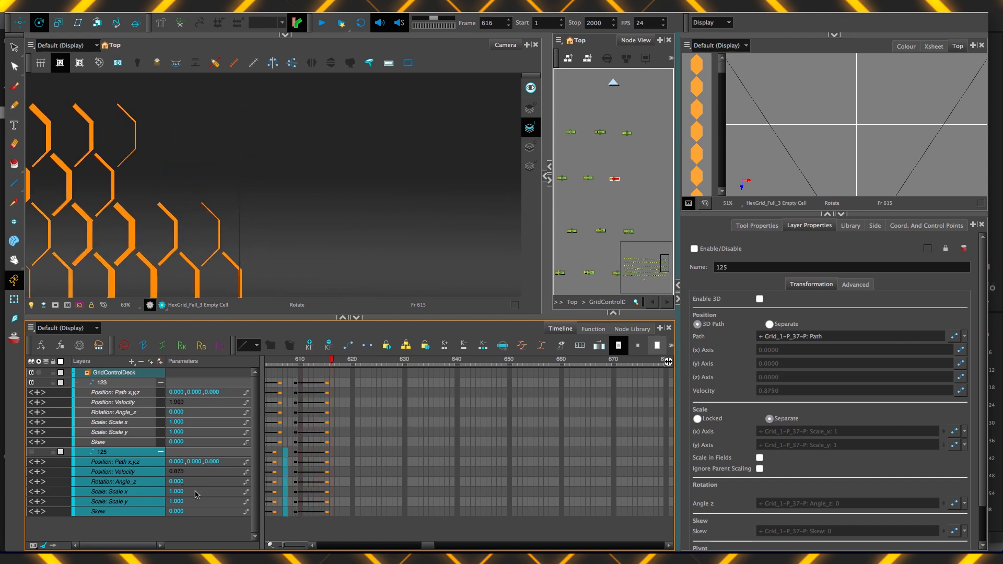
key("period")
key("period")
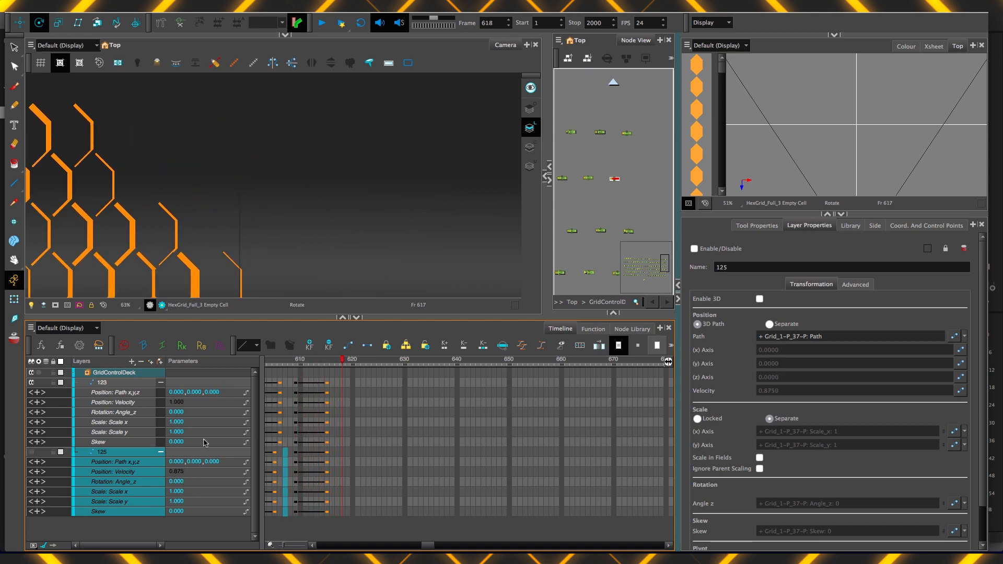
key("comma")
key("comma")
key("comma")
key("comma")
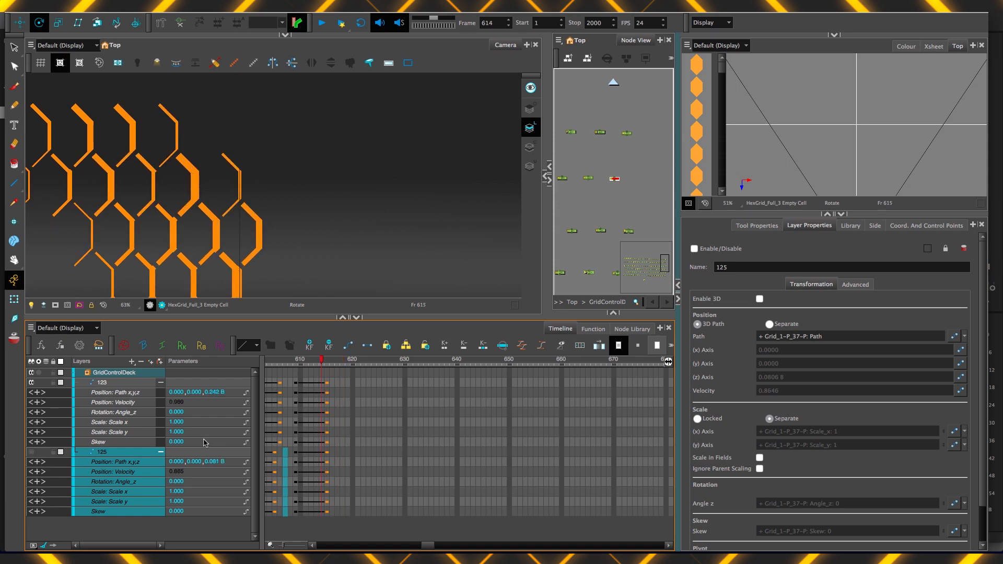
key("comma")
key("comma")
key("comma")
key("comma")
key("comma")
key("comma")
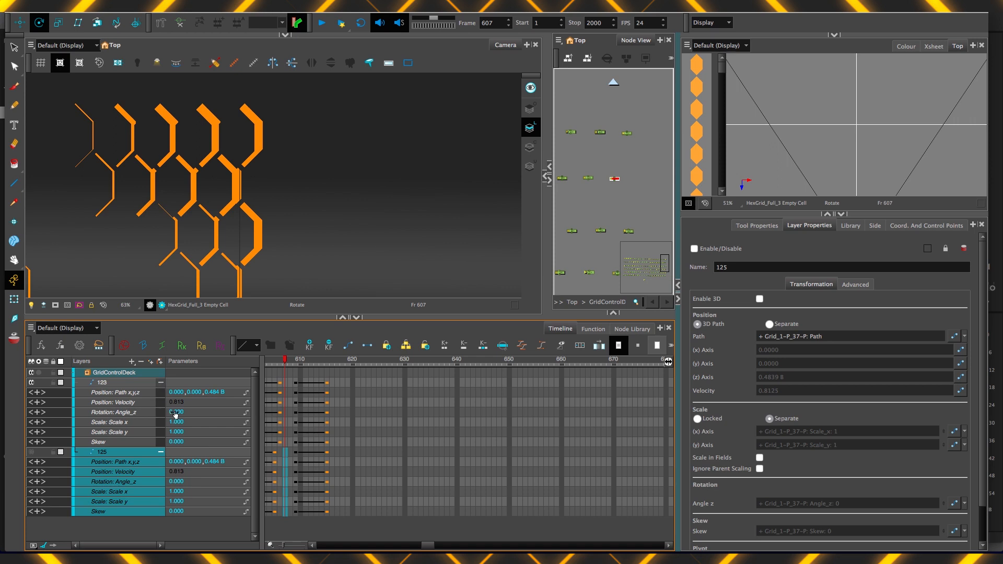
- Compare the position path and velocity values of pegs 123 and 125 frame by frame between frames 607 and 615
key("period")
key("period")
key("period")
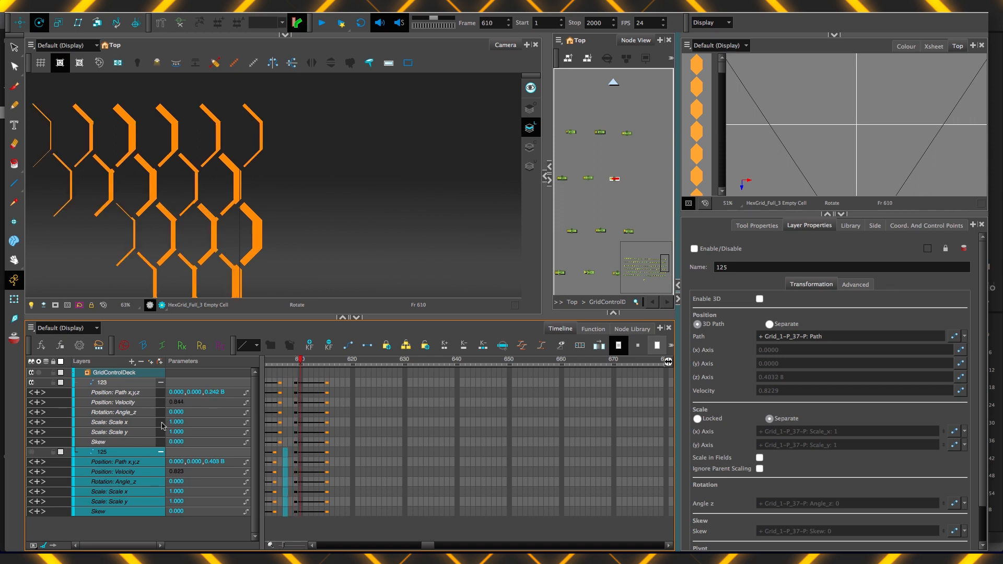
key("period")
key("period")
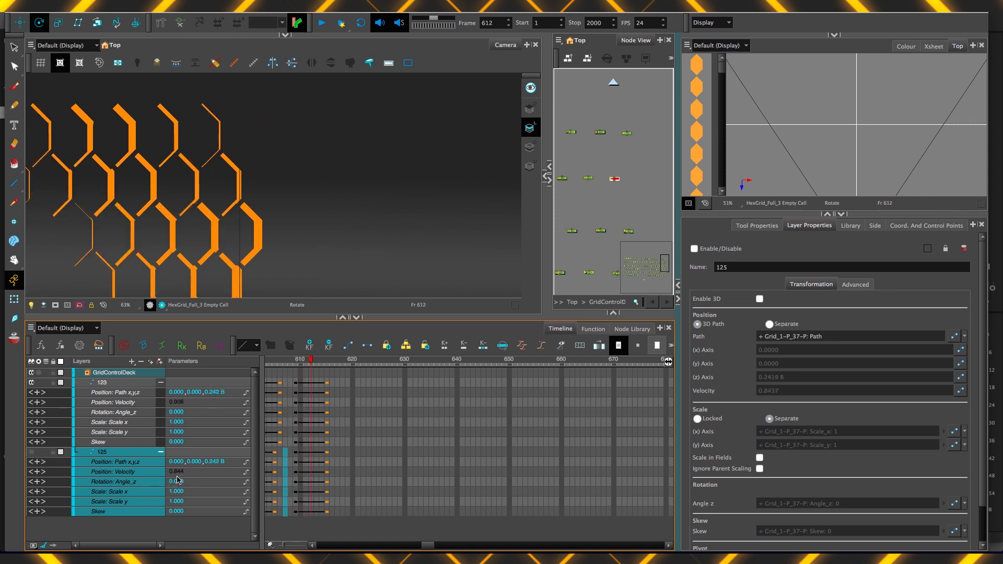
key("period")
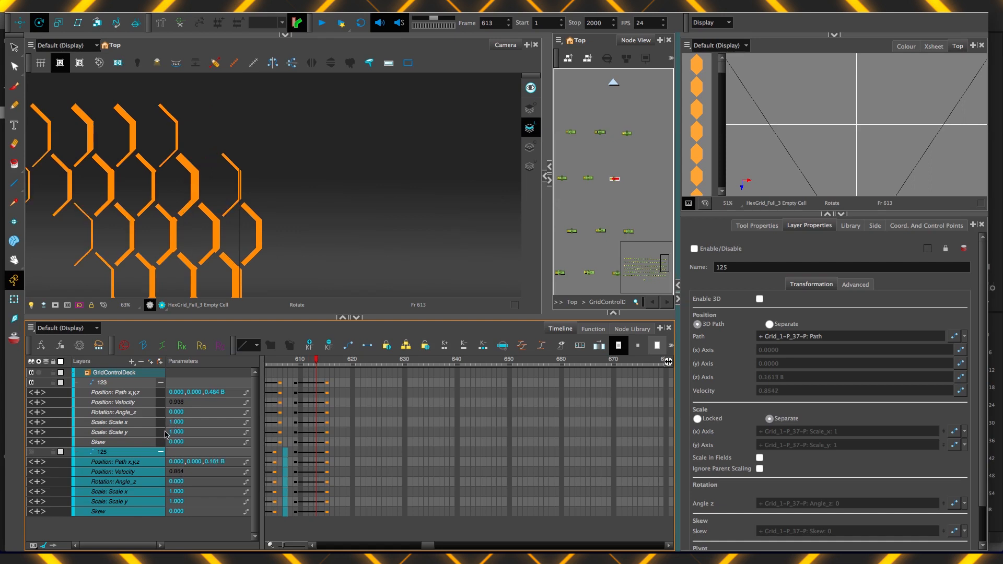
key("period")
key("period")
key("period")
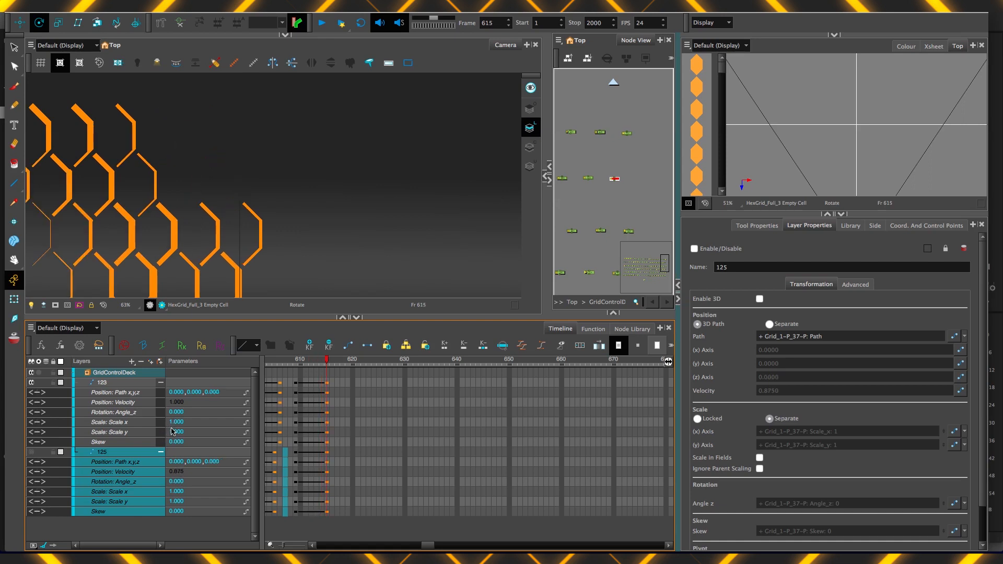
key("comma")
key("comma")
key("comma")
key("comma")
key("comma")
key("comma")
key("comma")
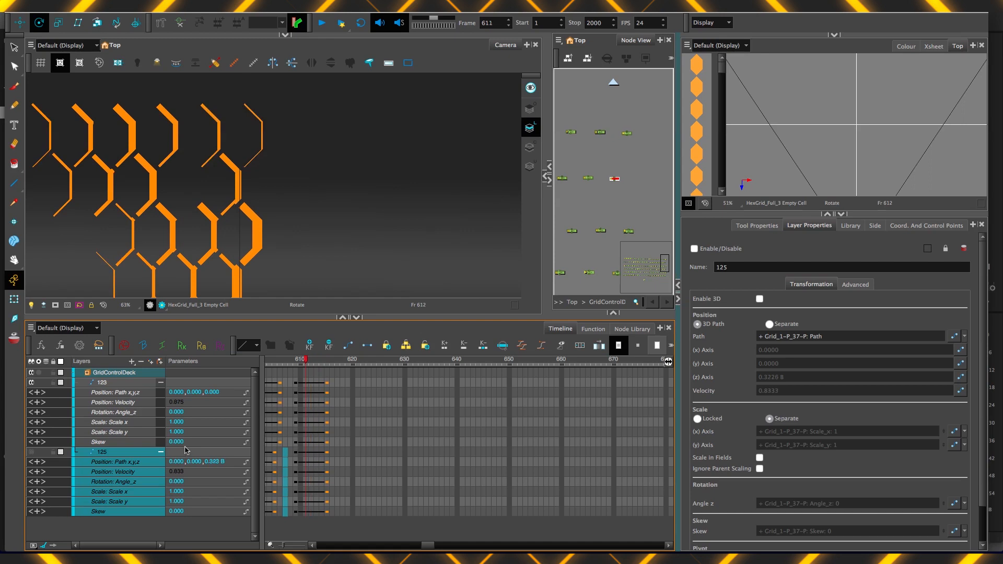
key("period")
key("period")
key("period")
key("period")
key("period")
key("period")
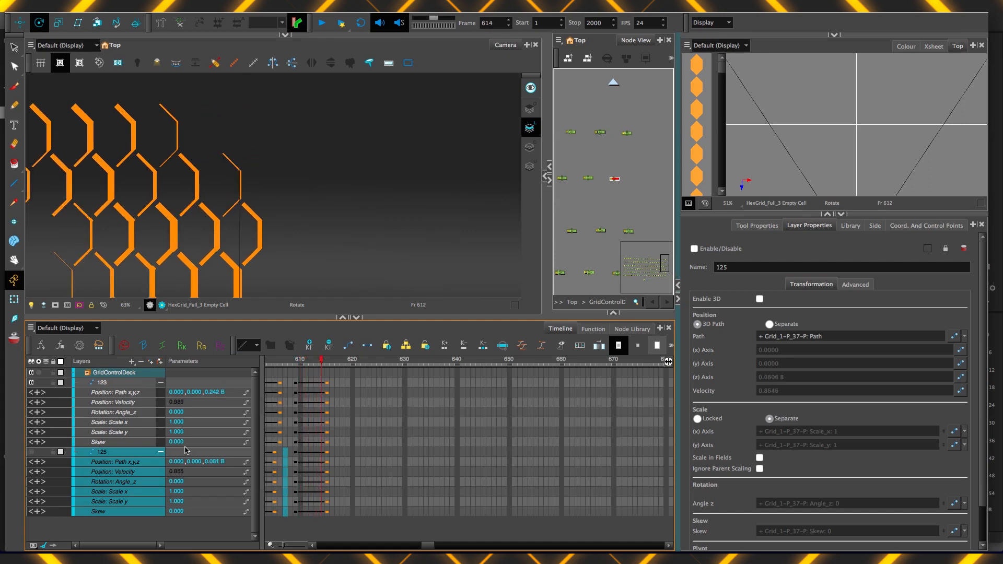
key("comma")
- Review the multiple-parameter ease settings of peg 123's keyframe at frame 615 and close them
left_click(327, 384)
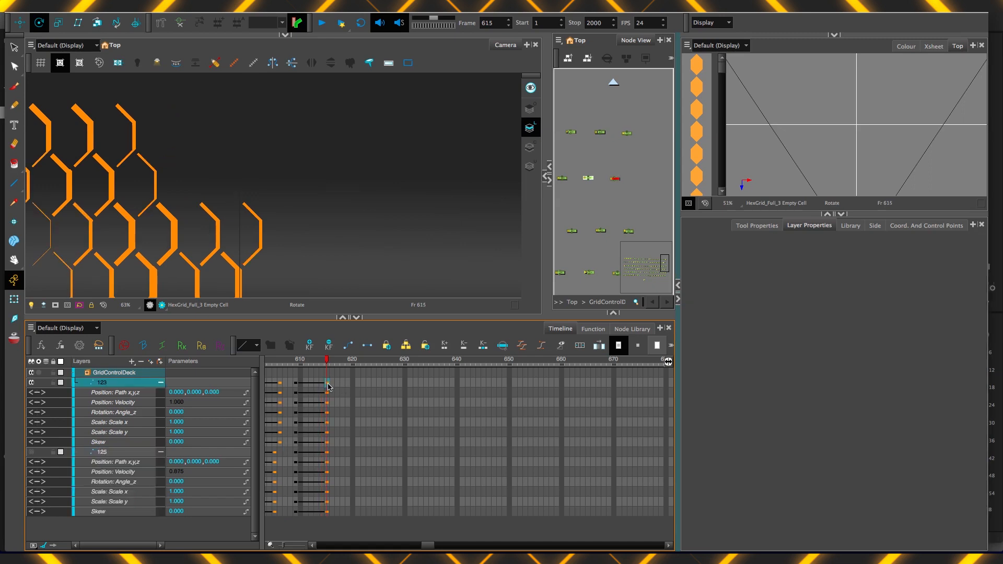
left_click(524, 346)
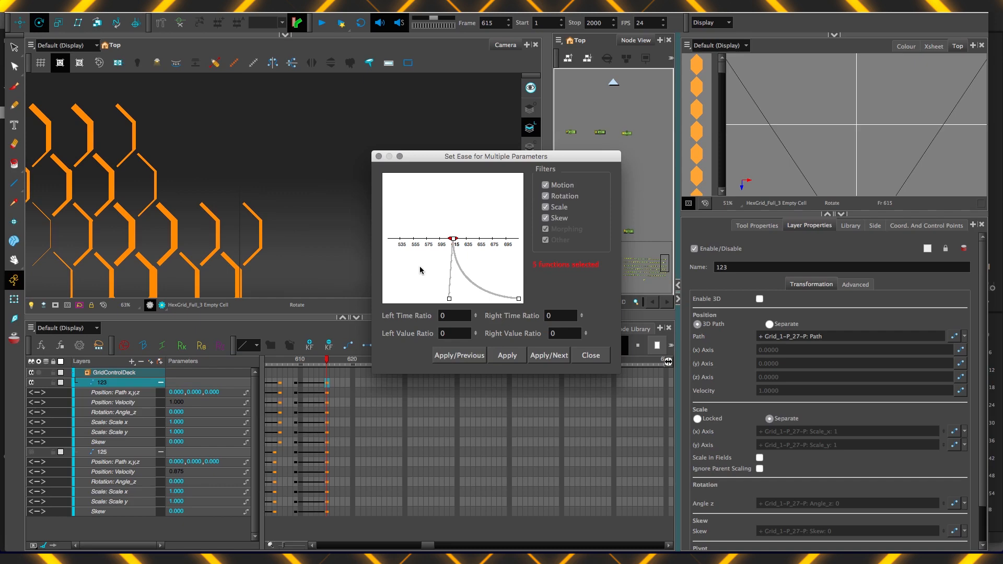
left_click_drag(555, 316, 537, 339)
left_click(603, 356)
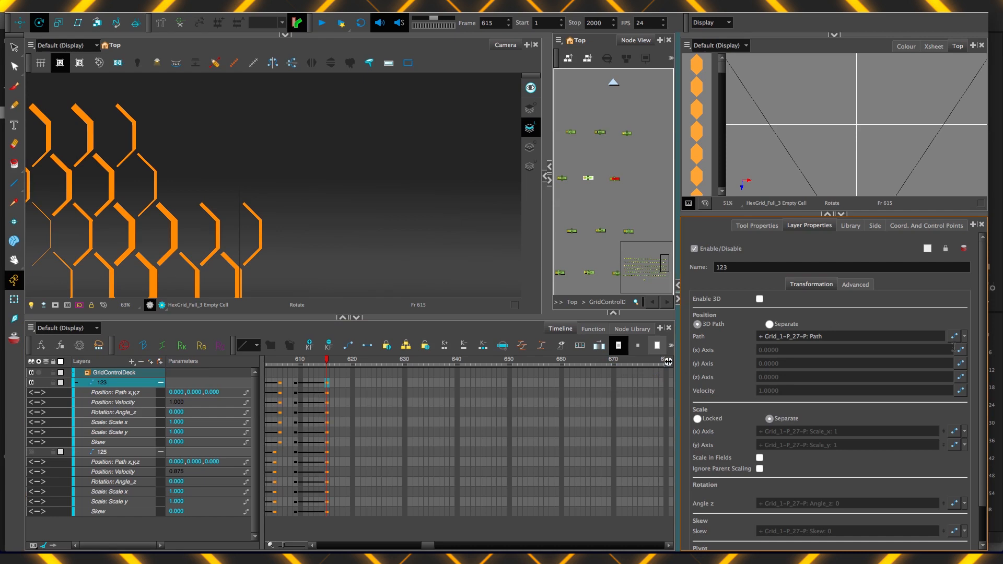
- Open the velocity editor of peg 123's path, enlarge it and examine the curve around frame 615
left_click(955, 338)
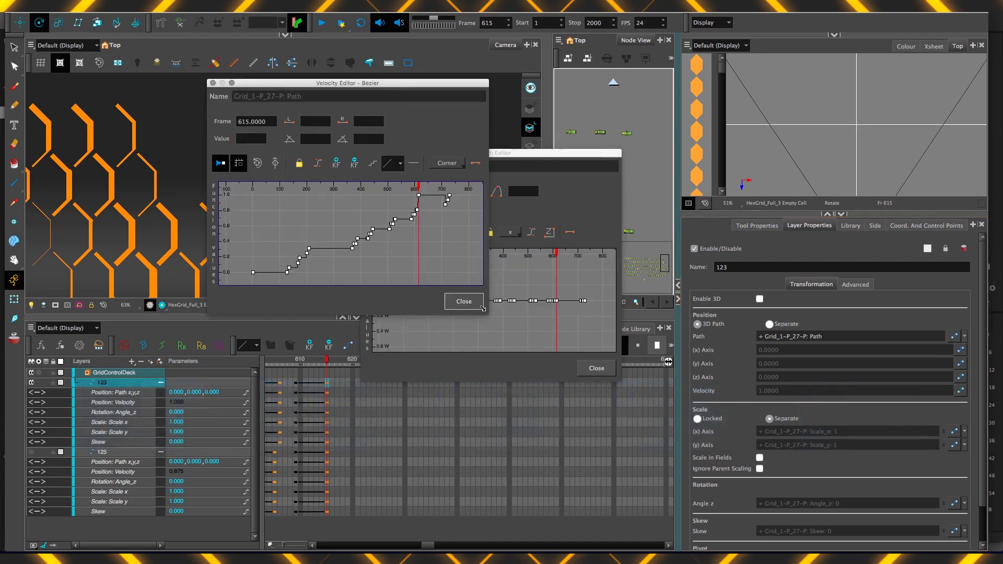
left_click_drag(787, 445, 796, 441)
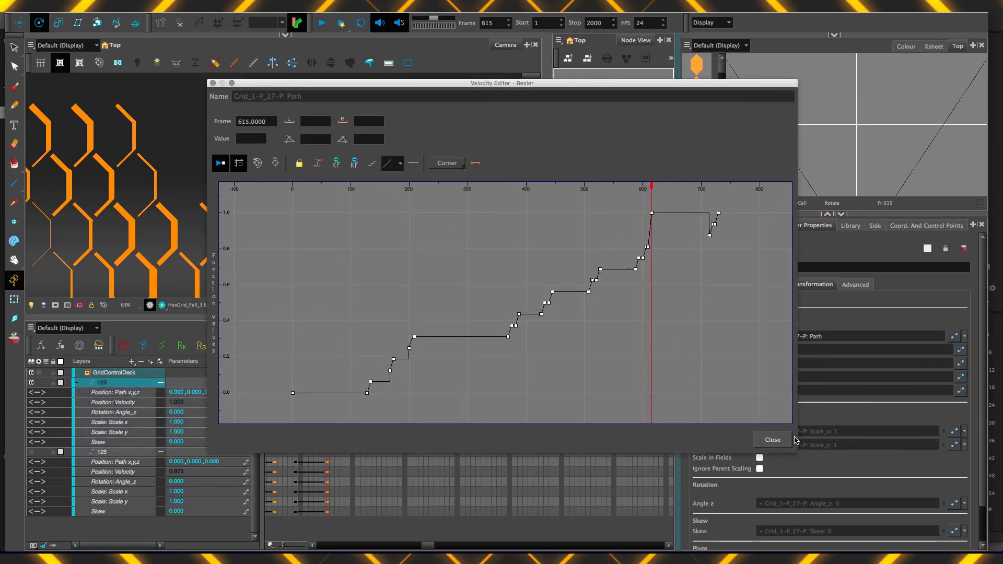
scroll(465, 329, "up", 5)
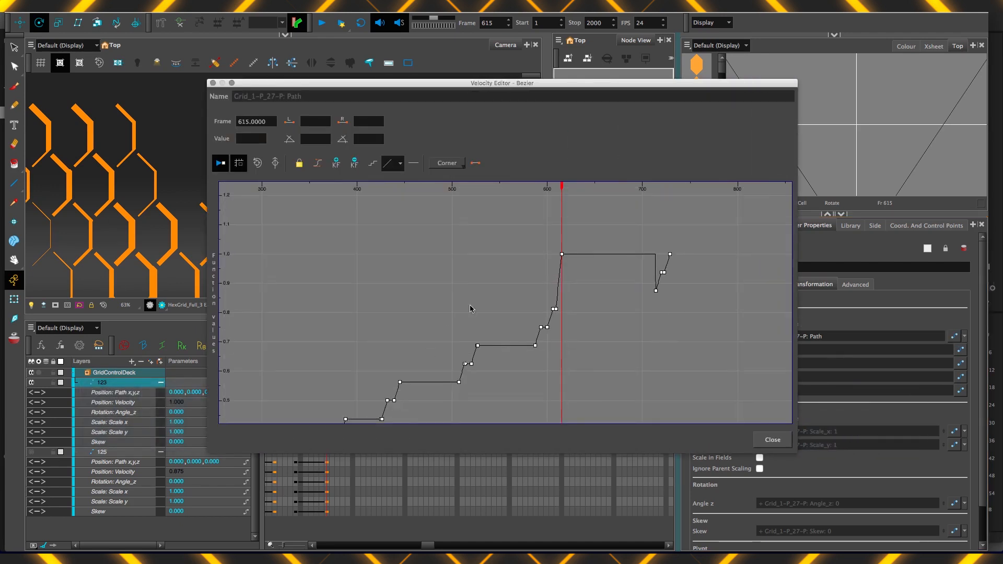
scroll(512, 275, "up", 4)
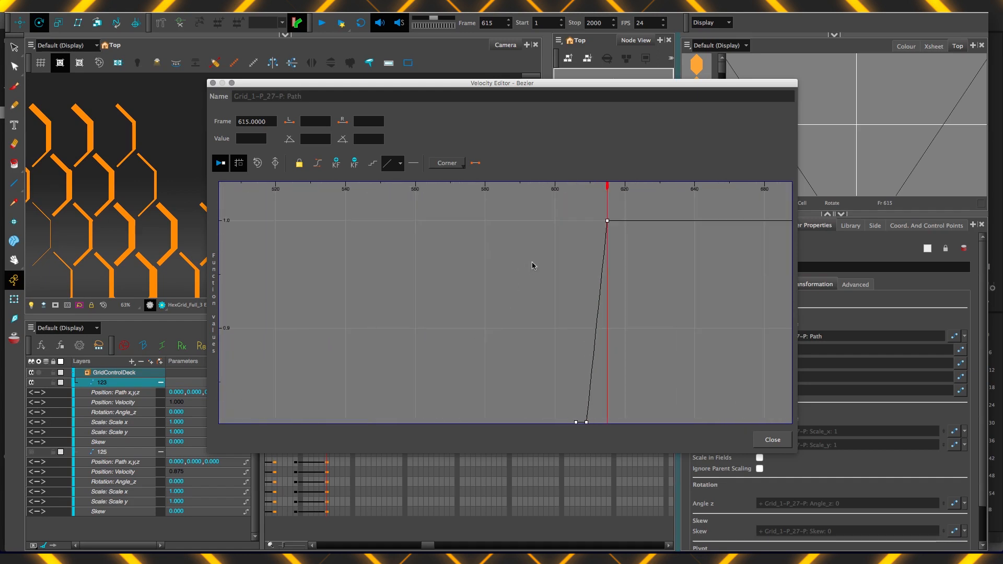
left_click_drag(382, 268, 308, 235)
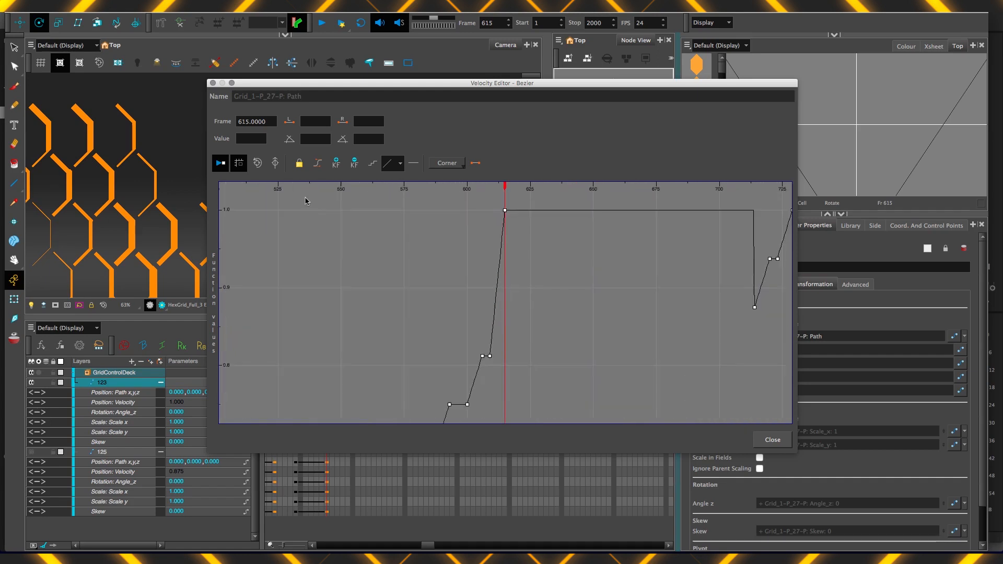
left_click(275, 164)
scroll(427, 263, "up", 6)
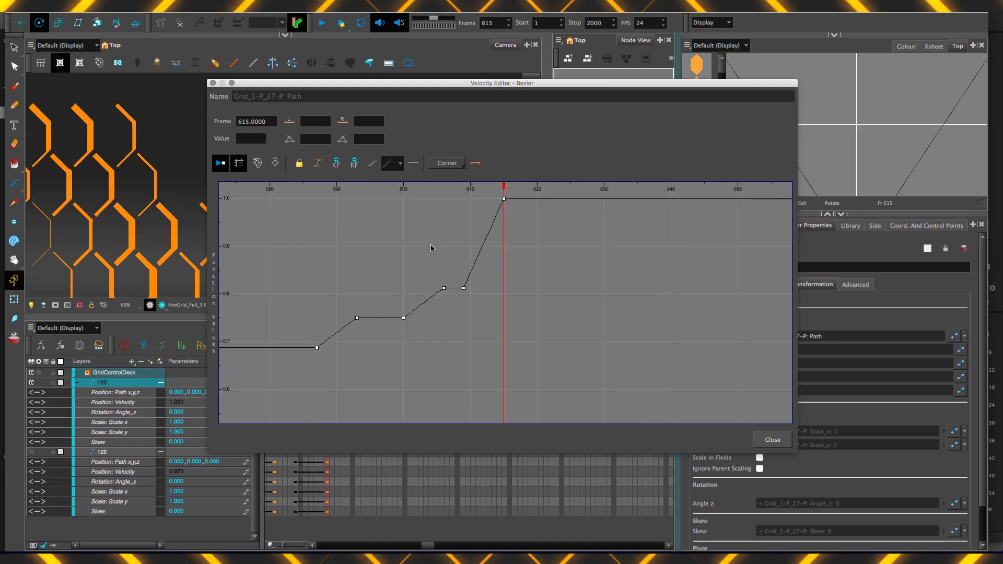
left_click(275, 163)
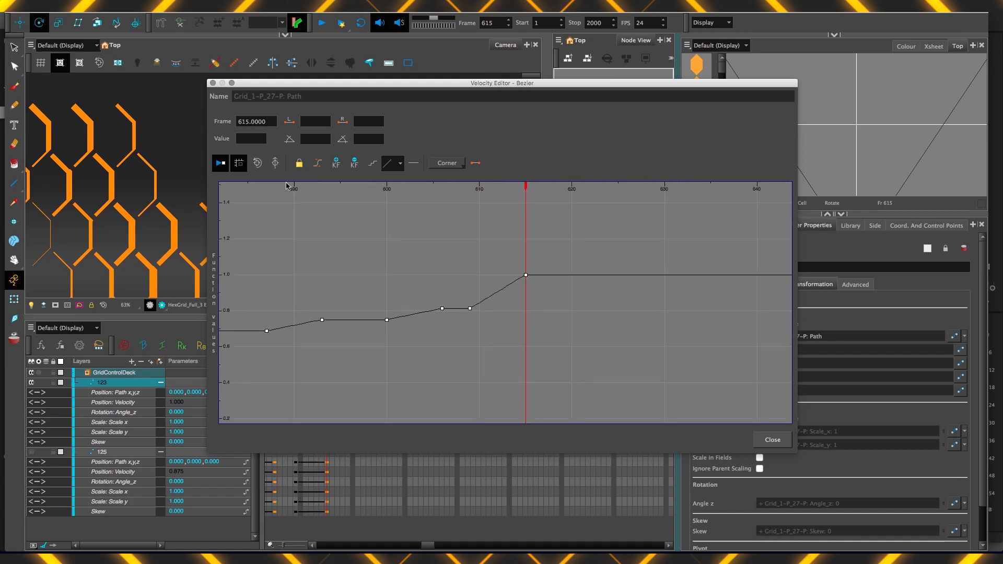
scroll(431, 337, "up", 5)
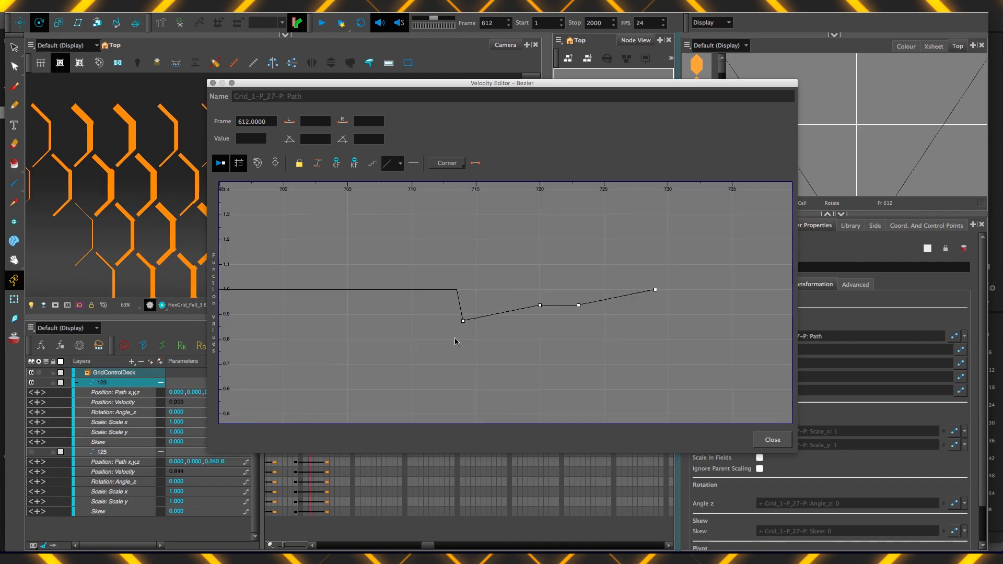
- Inspect the velocity keyframes at frames 615 and 714 and the flat segment between them
left_click_drag(422, 270, 516, 351)
scroll(506, 301, "up", 2)
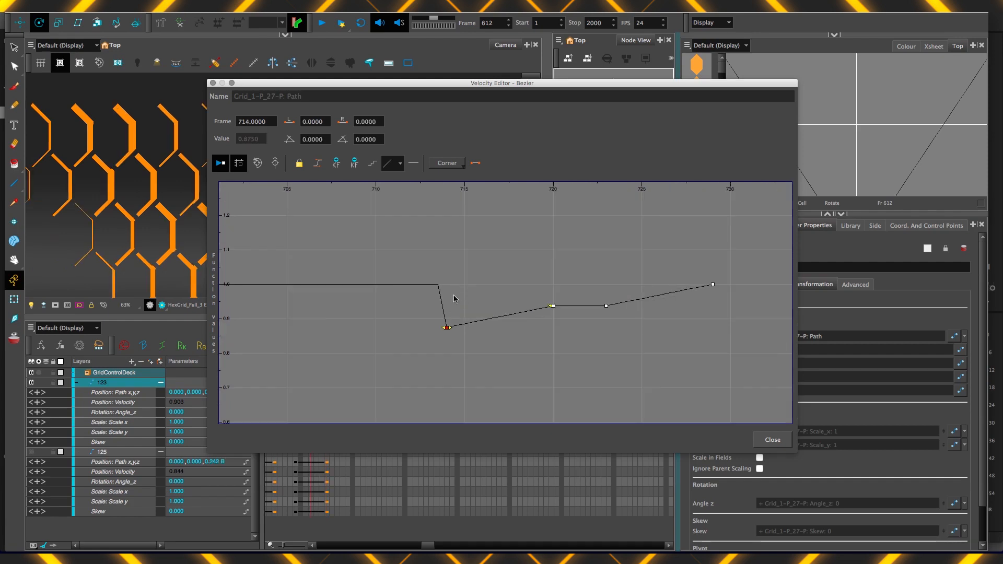
scroll(466, 360, "down", 4)
left_click_drag(358, 365, 757, 376)
scroll(321, 347, "down", 5)
scroll(334, 348, "up", 2)
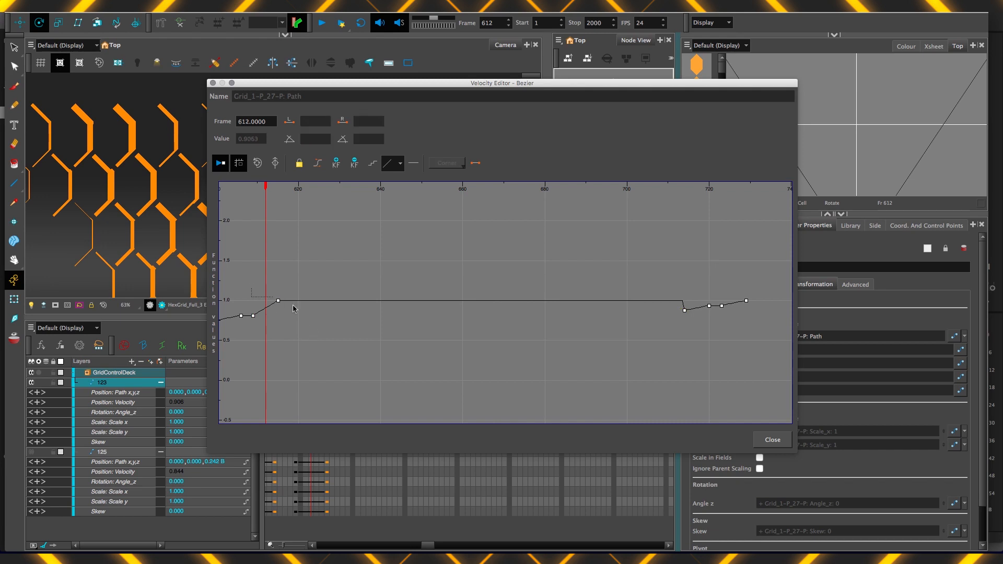
left_click(280, 301)
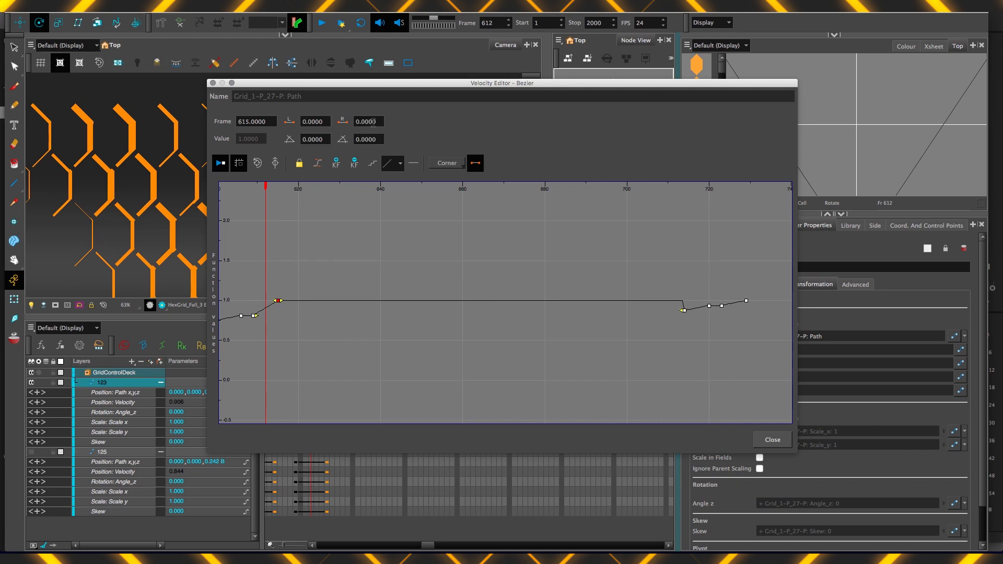
left_click(682, 310)
left_click(516, 264)
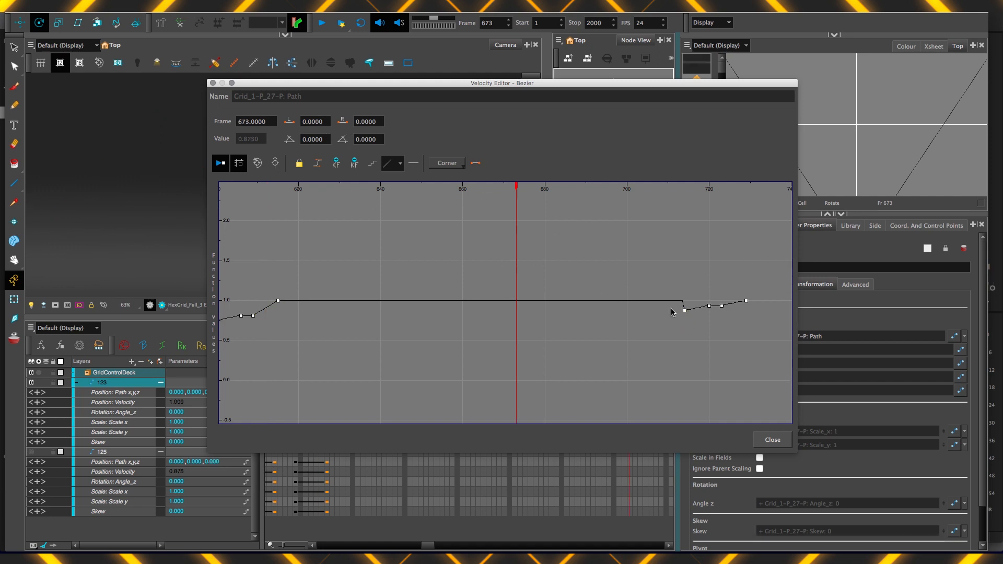
- Try pulling bezier handles out of the velocity keyframes at frames 714 and 615, undoing each attempt
left_click_drag(683, 311, 425, 263)
key("super+z")
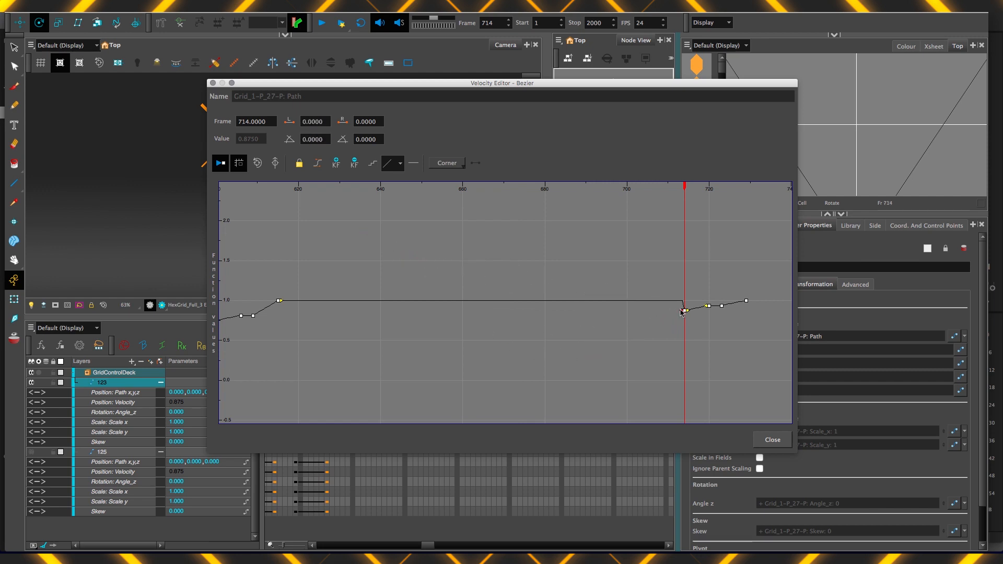
left_click_drag(689, 313, 703, 361)
key("super+z")
left_click(279, 300)
left_click_drag(278, 300, 401, 346)
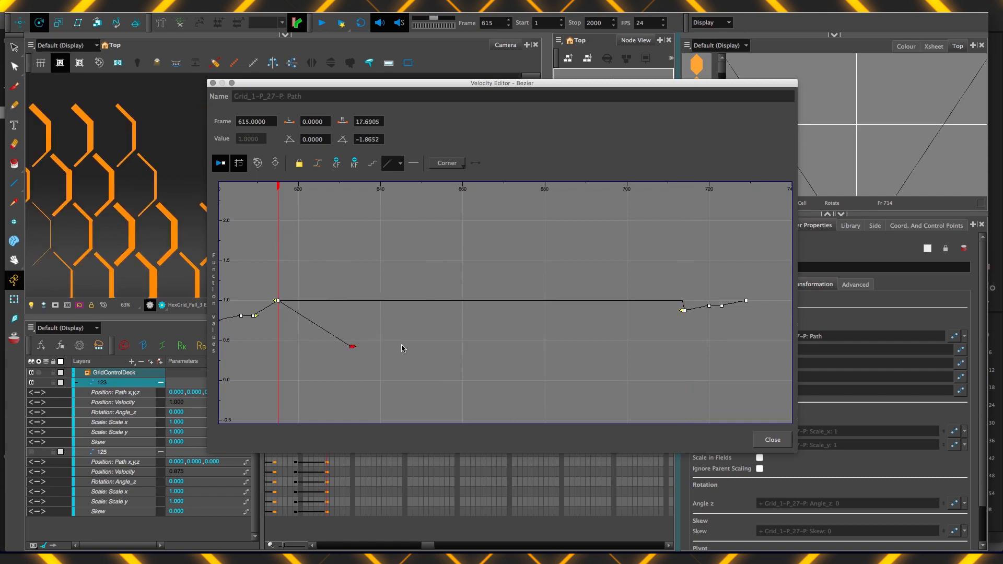
key("super+z")
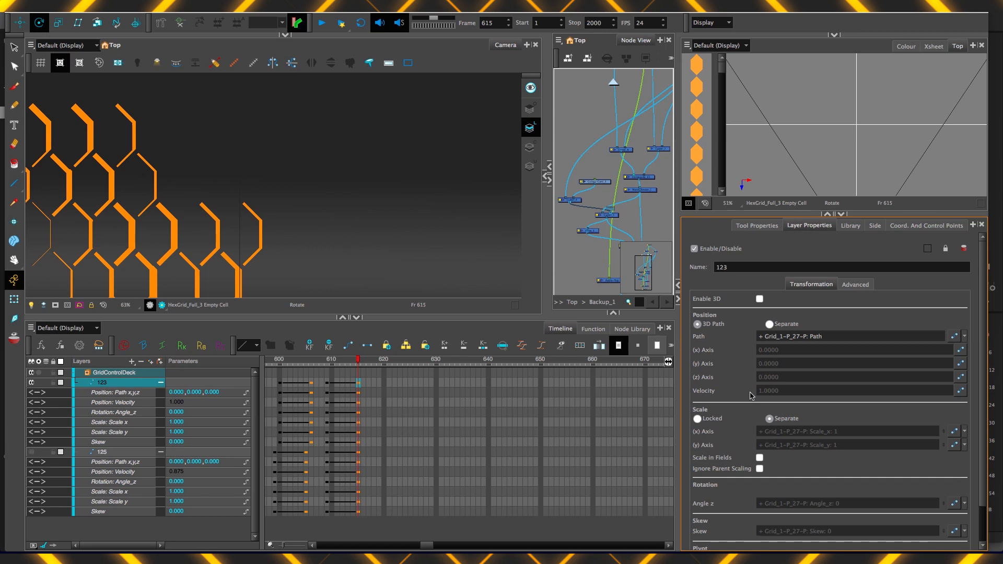
- Apply time and value ease ratios of 0 to peg 123's keyframe at frame 615 and close the ease settings
left_click(523, 346)
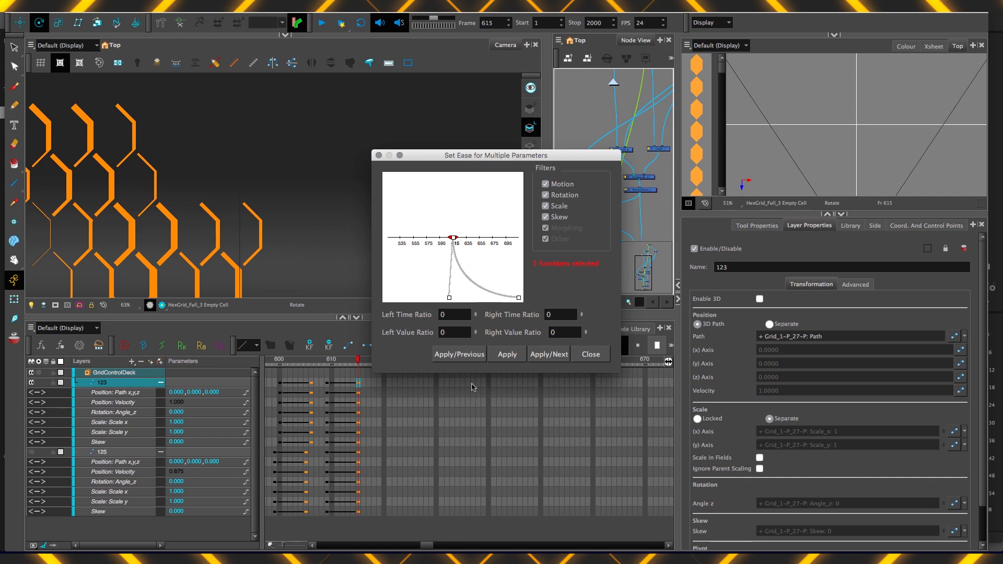
left_click(601, 359)
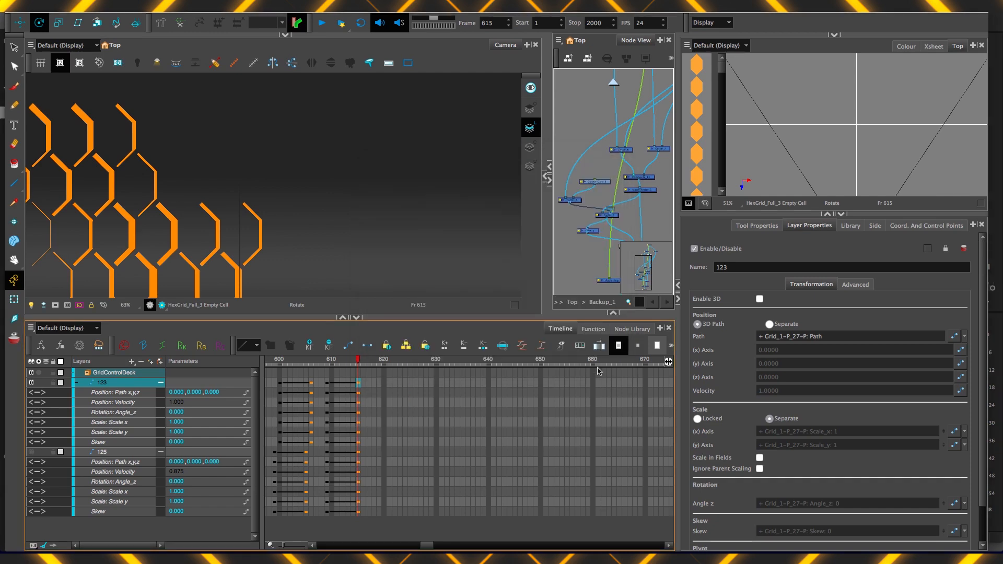
left_click(522, 346)
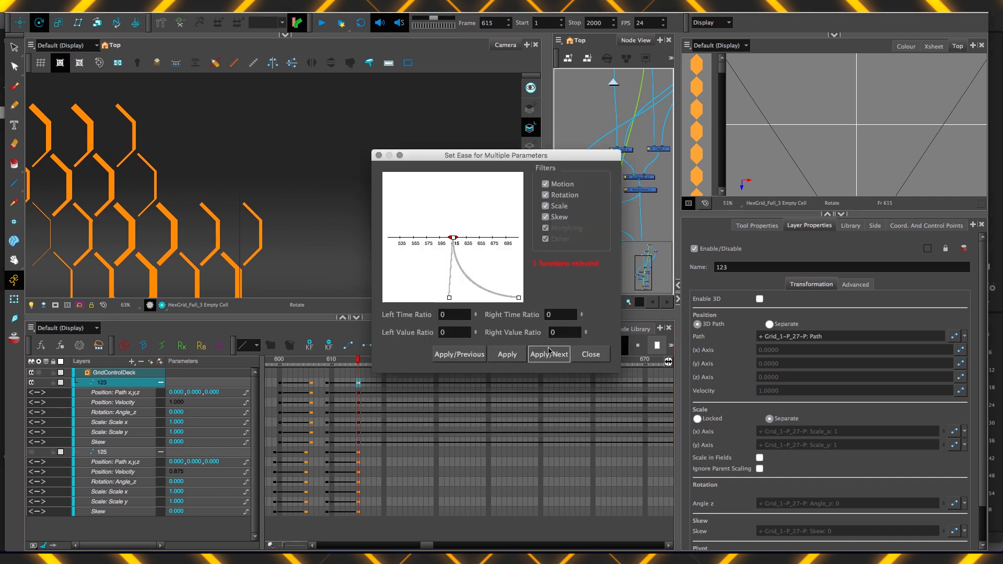
left_click(588, 353)
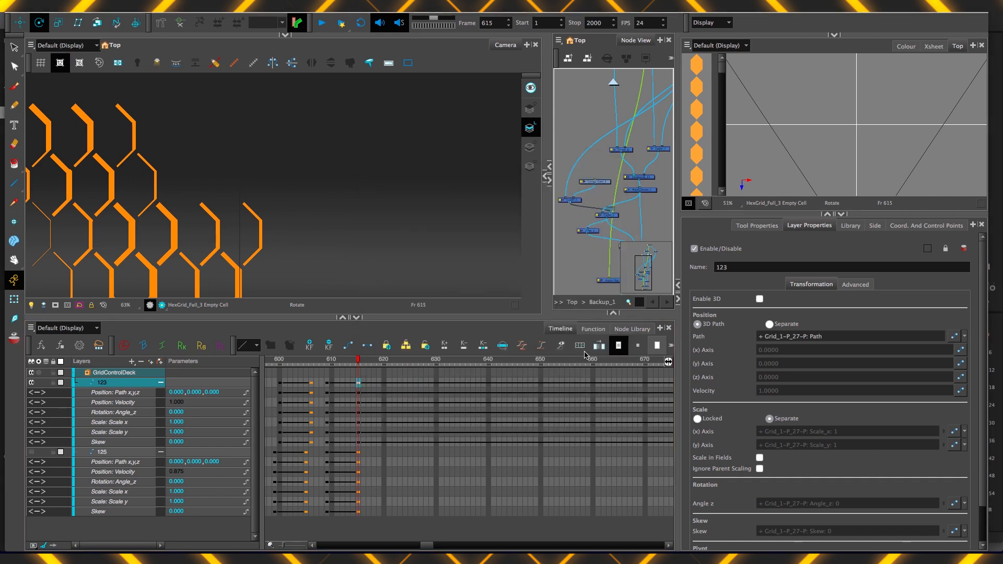
- Open the 3D path editor for peg 123, enlarge it and examine the z curve up to frame 711
left_click(961, 377)
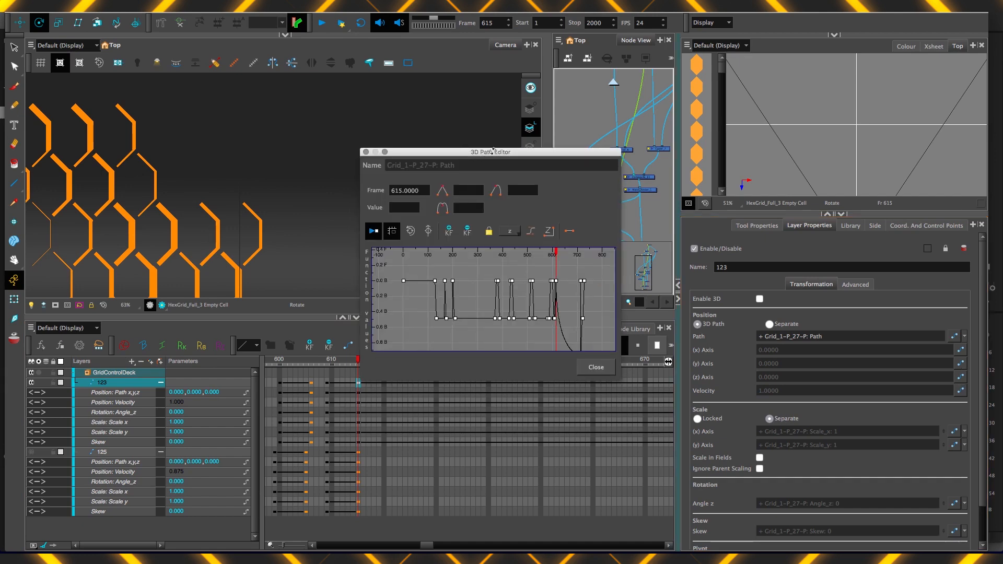
left_click_drag(495, 153, 328, 55)
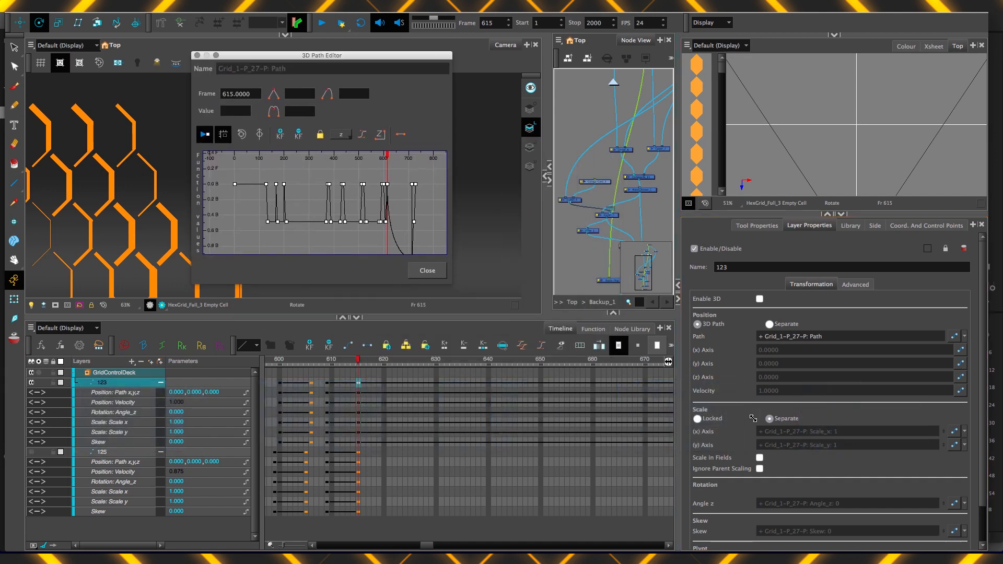
left_click_drag(451, 285, 730, 437)
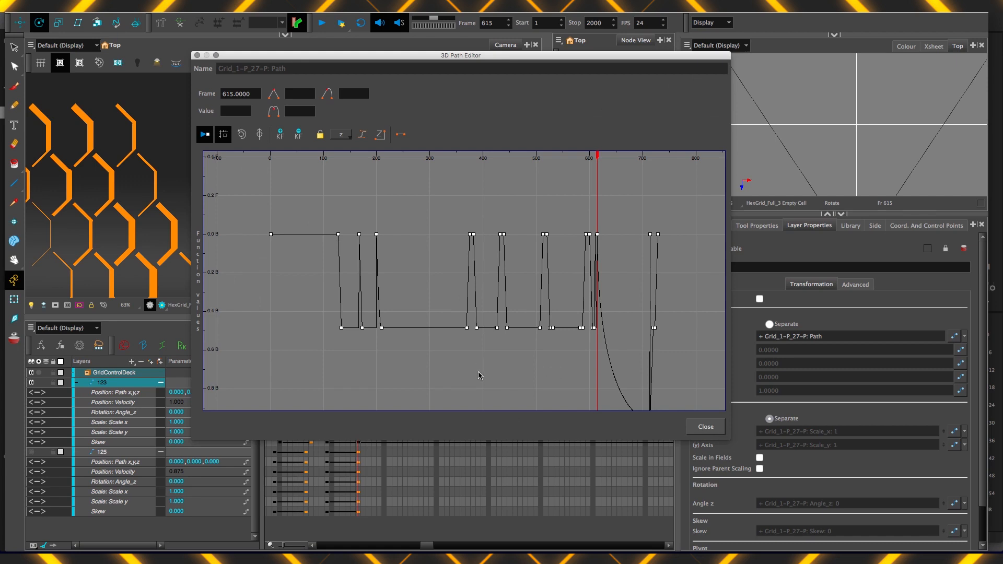
mouse_move(455, 329)
left_mouse_down()
mouse_move(430, 287)
mouse_move(463, 338)
left_mouse_up()
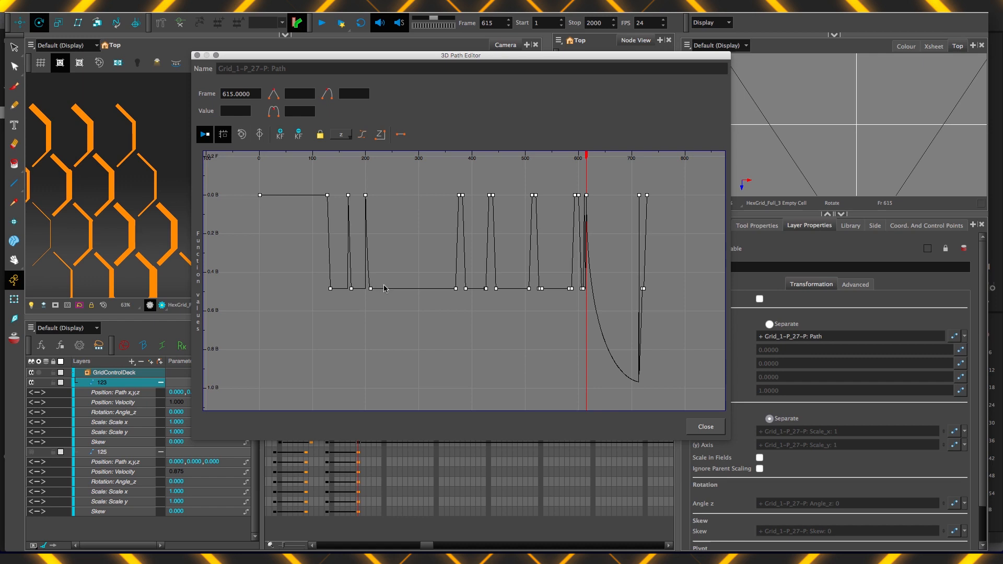
left_click(640, 382)
left_click_drag(274, 57, 327, 55)
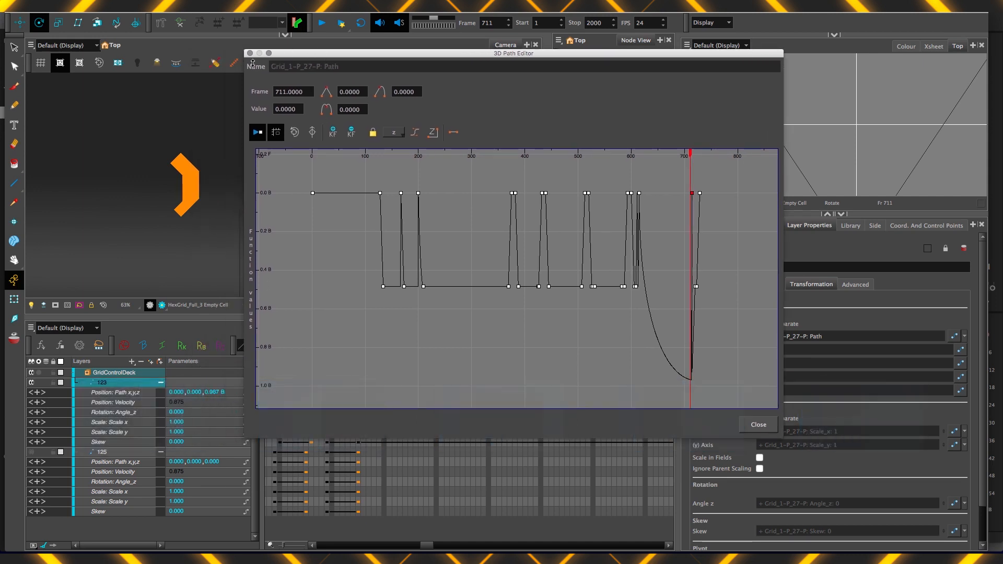
- Go to frame 671 and examine the z path curve's spikes between frames 600 and 615 up close
left_click(669, 367)
key("2")
key("2")
key("2")
left_click_drag(569, 303, 409, 385)
key("2")
key("2")
key("2")
key("2")
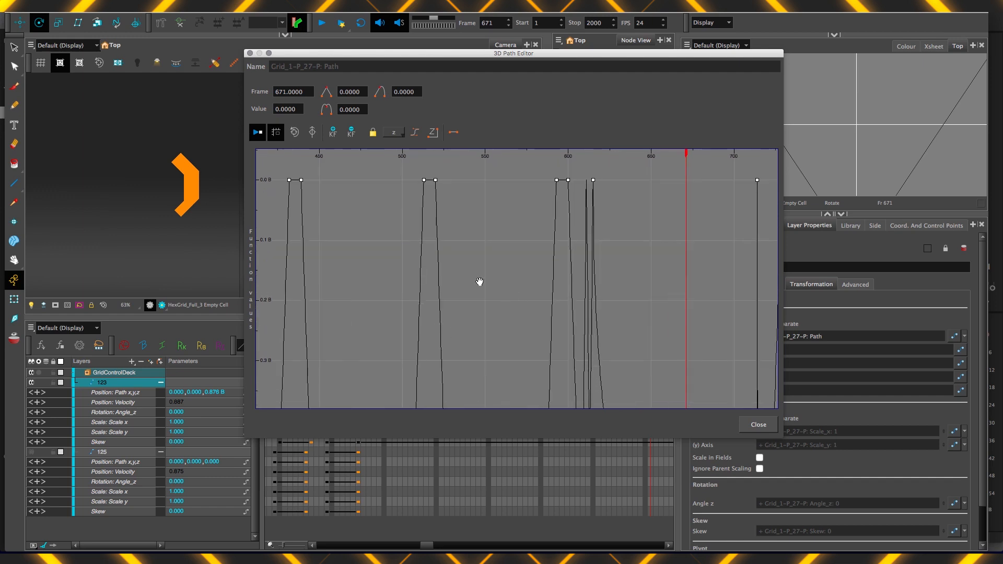
left_click_drag(501, 290, 441, 269)
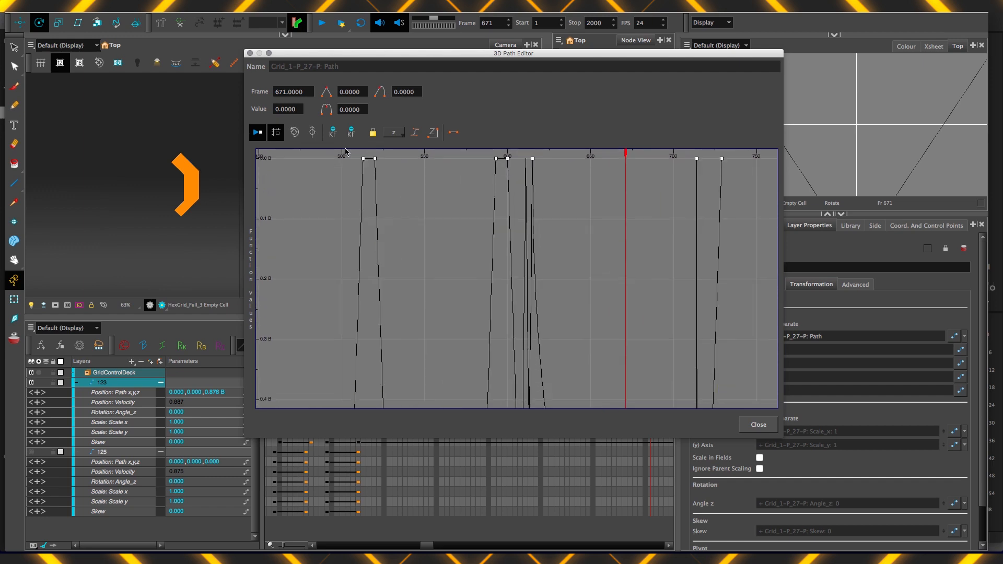
left_click(312, 133)
scroll(515, 280, "up", 5)
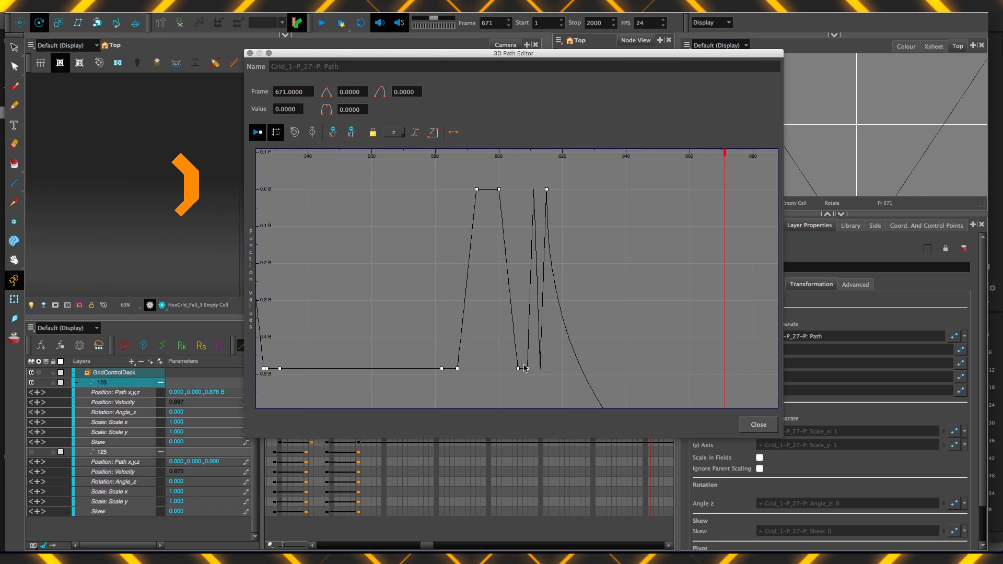
- Examine how the z path curve dips between the keyframes at frames 615 and 714
scroll(543, 183, "down", 5)
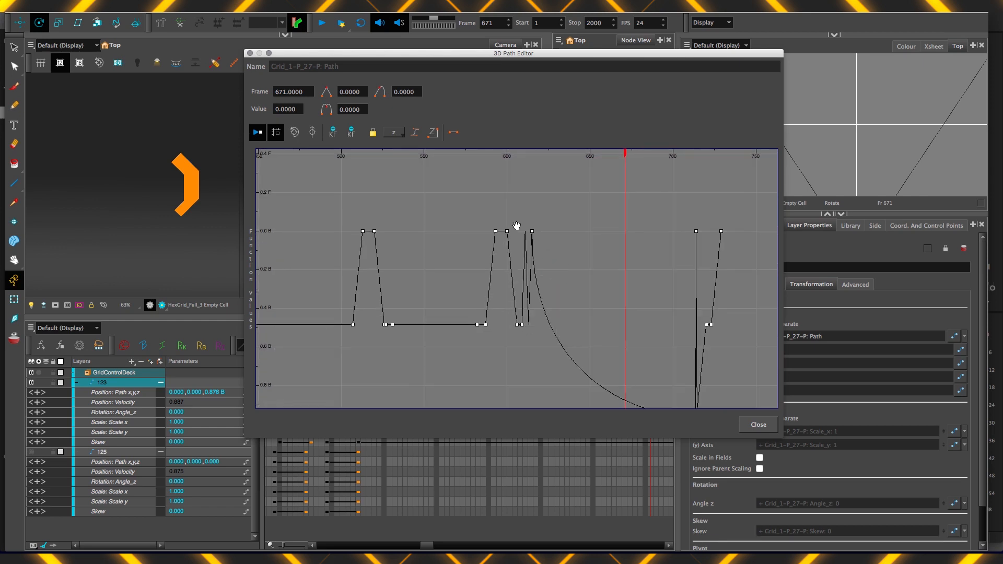
left_click_drag(535, 261, 448, 174)
left_click_drag(595, 319, 591, 374)
scroll(598, 222, "up", 3)
left_click_drag(600, 260, 530, 96)
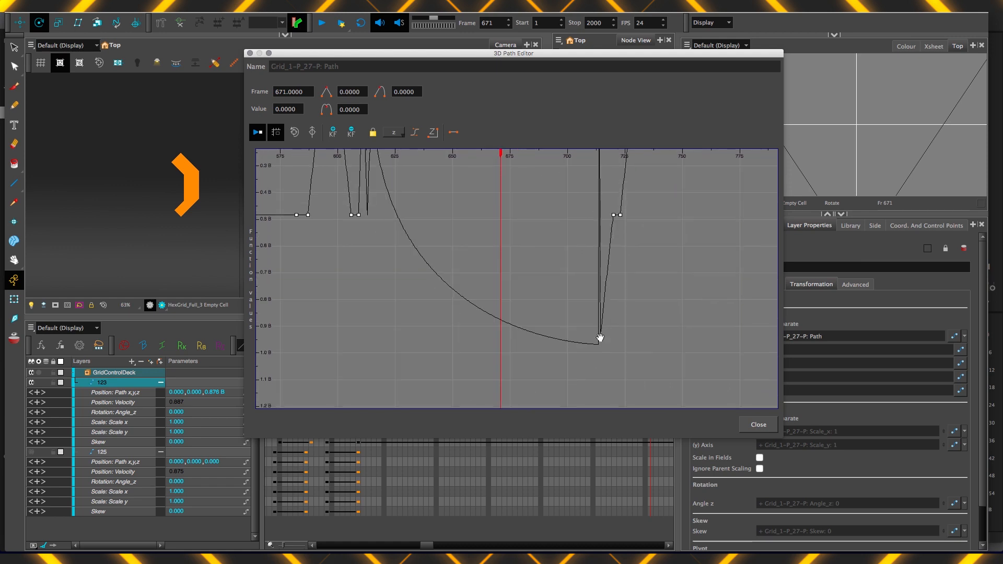
left_click_drag(601, 336, 592, 379)
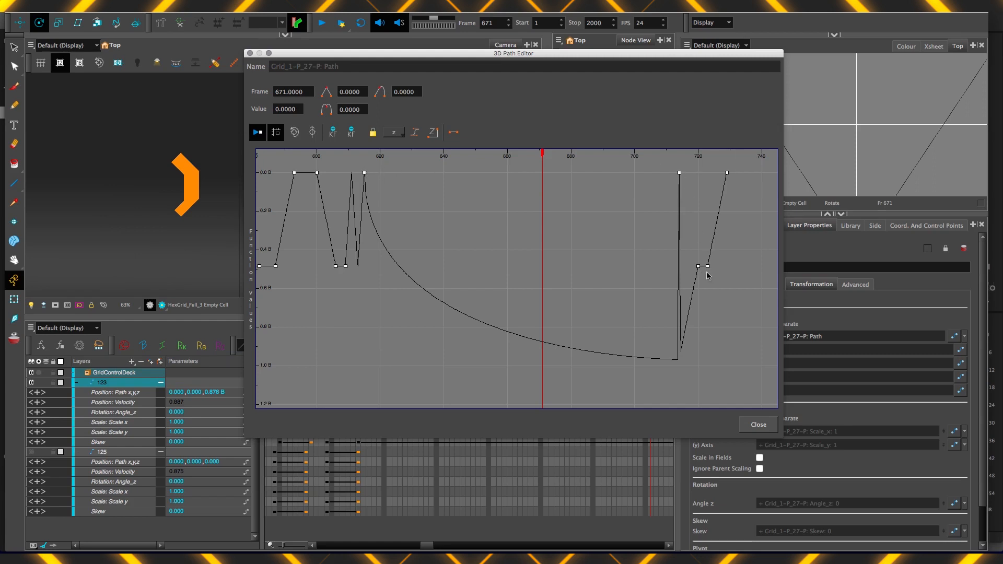
- Open the path's velocity curve and pull out the right handle at frame 615 and the left handle at frame 714
left_click(415, 132)
left_click_drag(540, 384, 563, 360)
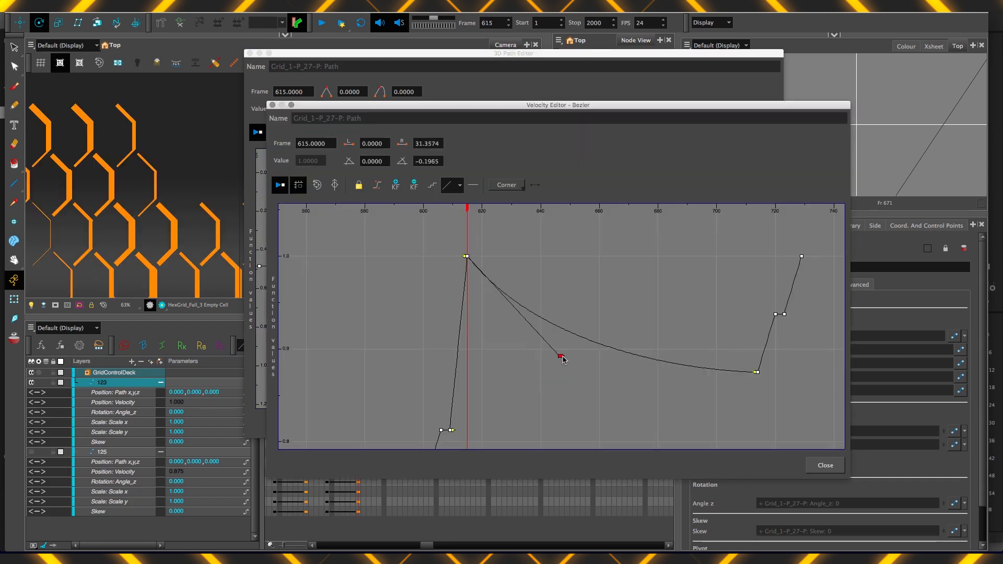
left_click_drag(755, 373, 733, 369)
- Set the left handle's length and angle of the velocity keyframe at frame 714 to 0
left_click_drag(388, 162, 358, 164)
type("0")
key("Return")
double_click(364, 143)
type("0")
key("Return")
- Check the velocity keyframes at frames 615, 714 and 609 and the shape of the curve between them
left_click(652, 316)
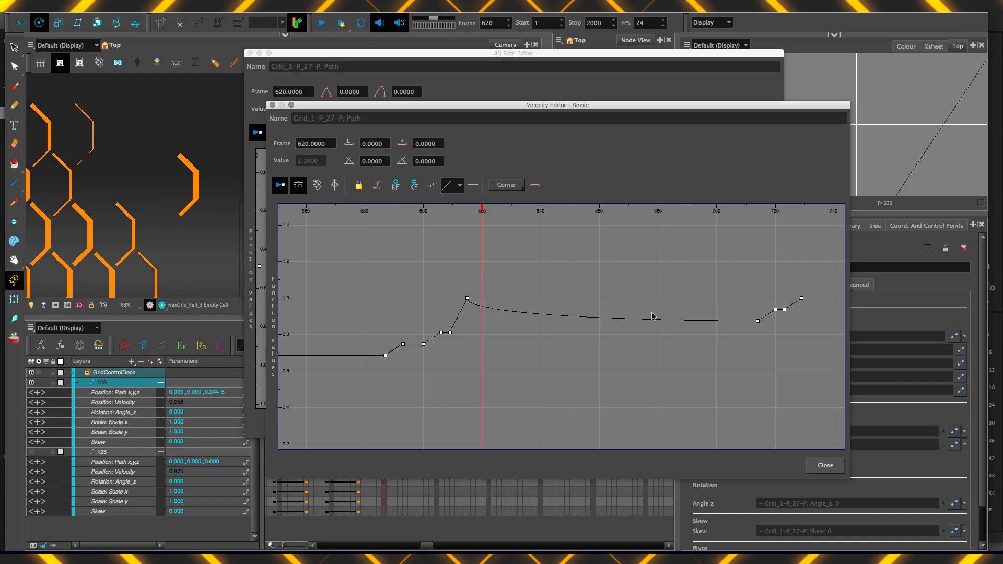
left_click(468, 298)
left_click(756, 321)
left_click(449, 333)
scroll(499, 363, "up", 3)
scroll(498, 363, "up", 2)
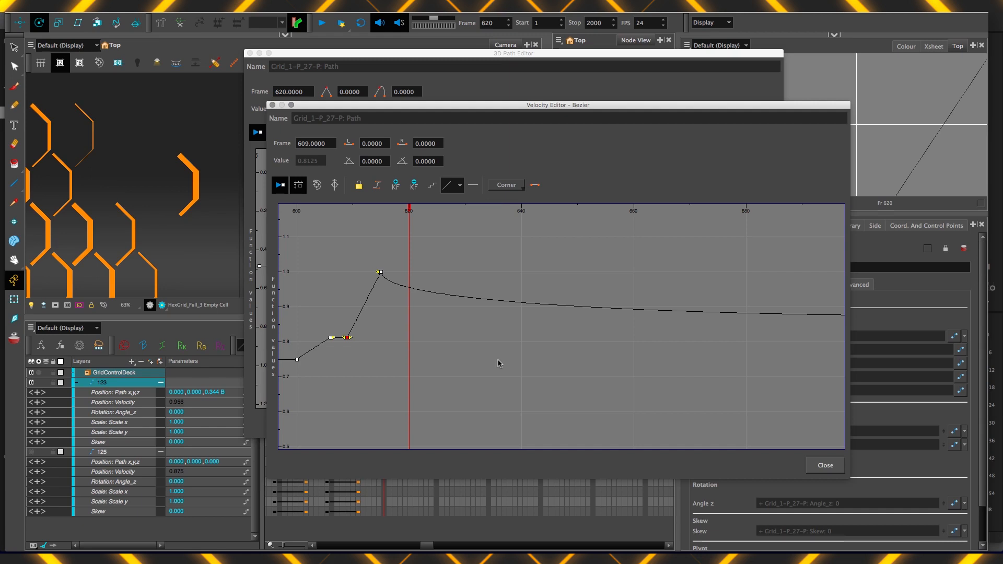
- Compare the z path curve without the keyframe at frame 615, then undo that keyframe's removal
left_click(498, 360)
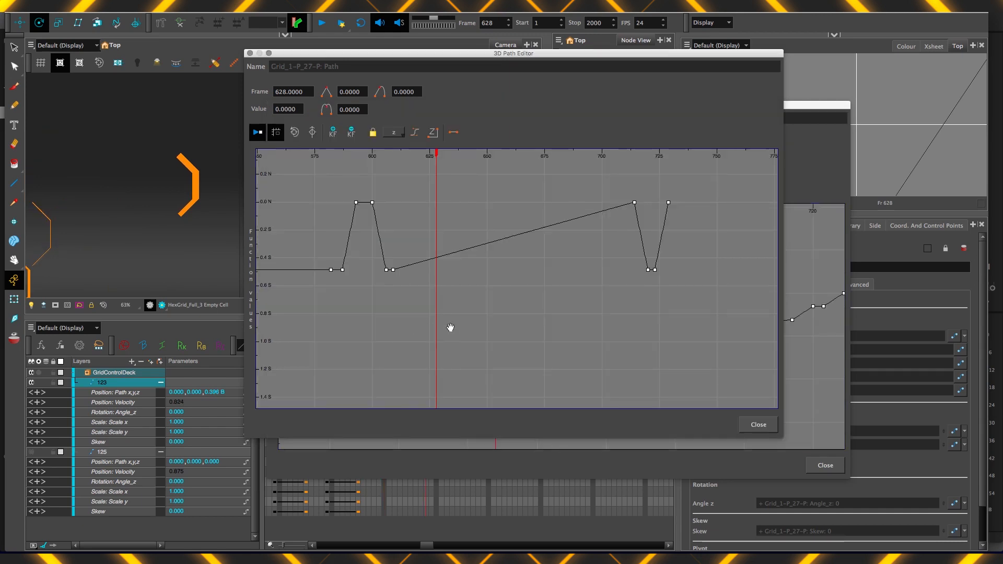
left_click_drag(400, 306, 477, 331)
key("super+z")
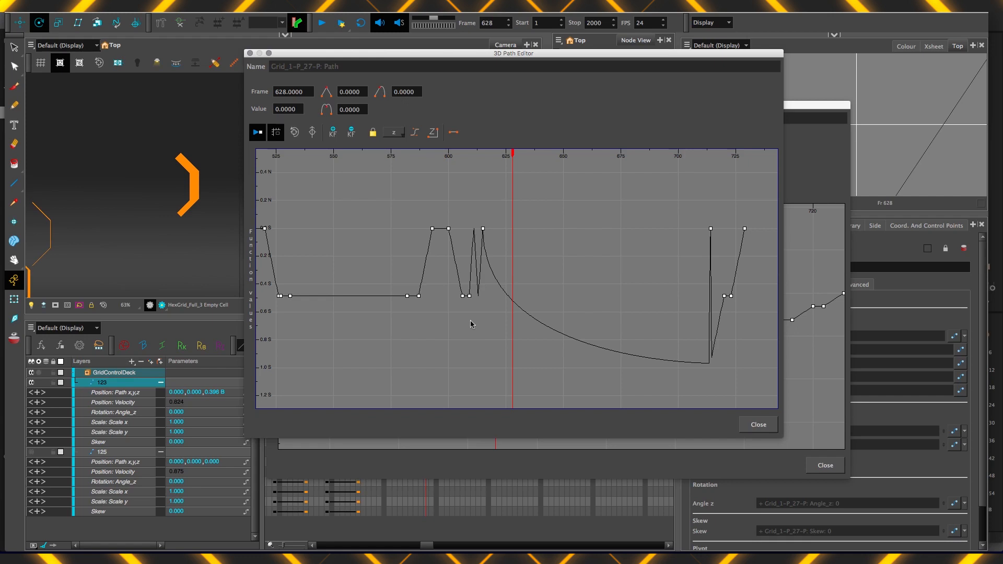
- Compare the z path curve without the keyframe at frame 714, then undo that keyframe's removal
key("super+z")
key("super+shift+z")
left_click(711, 228)
left_click(349, 135)
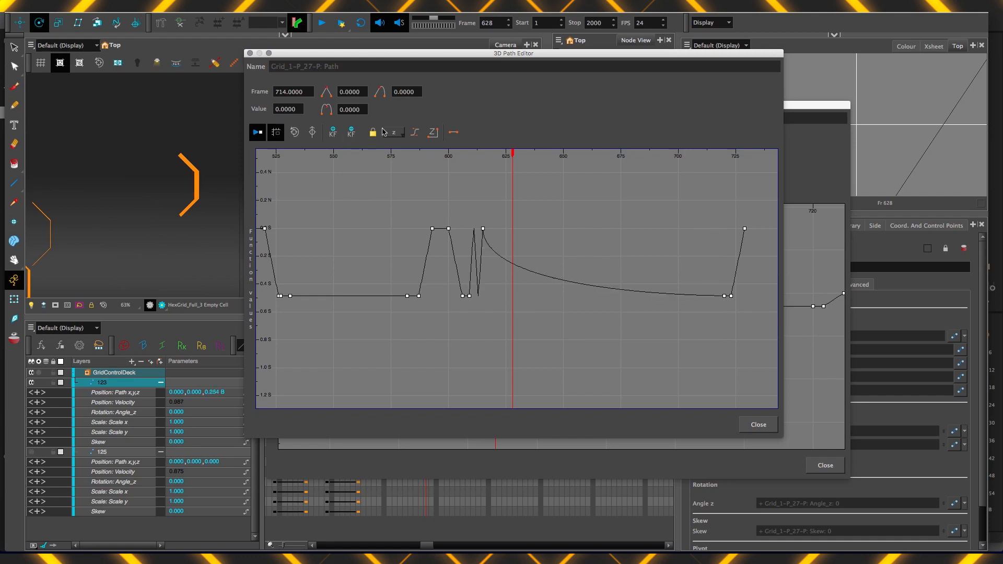
key("super+z")
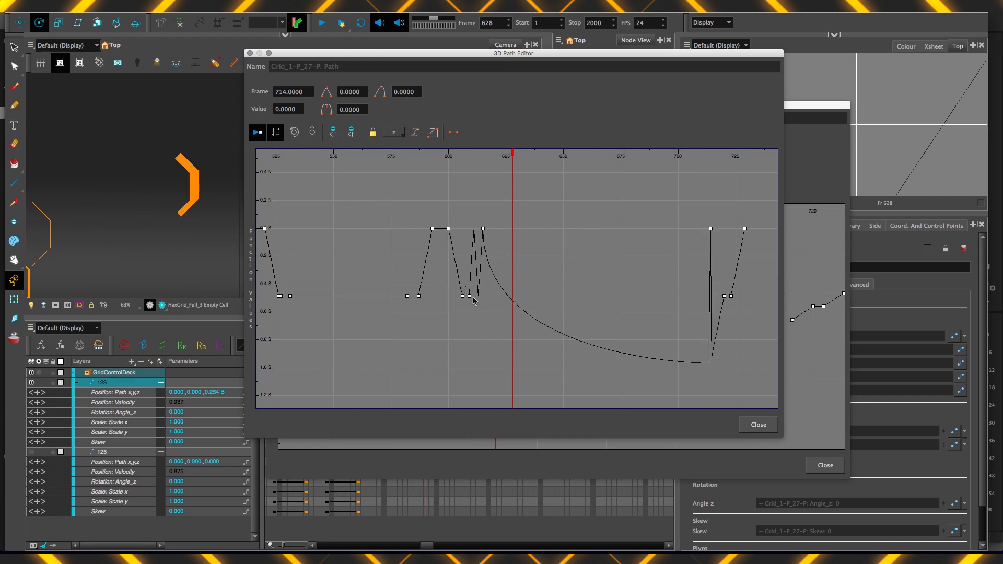
- Try removing the z path keyframe at frame 615, check the curve around the keyframe at frame 606, then undo the removal
left_click_drag(474, 296, 473, 296)
left_click(350, 133)
key("super+z")
left_click(351, 133)
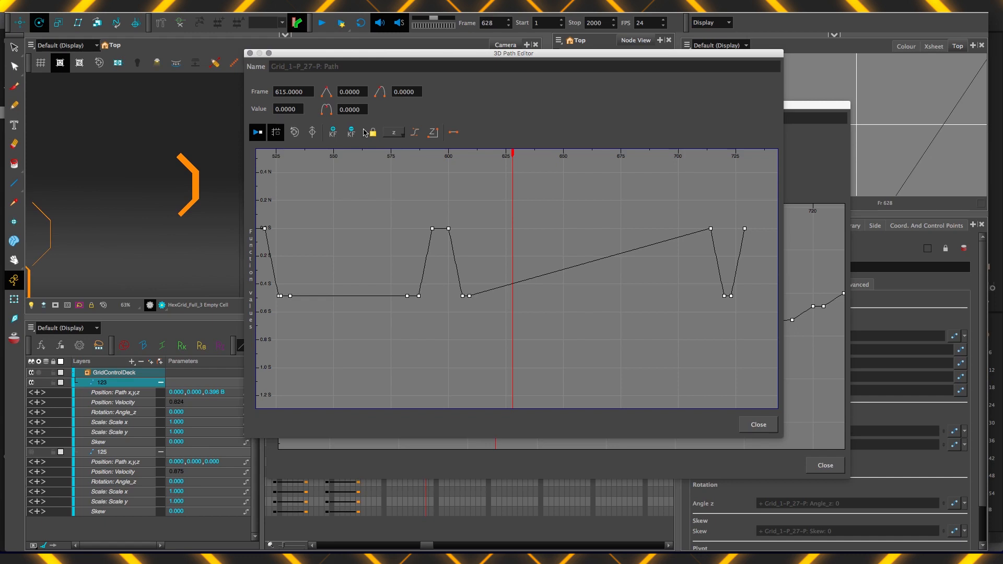
scroll(397, 315, "up", 5)
scroll(510, 291, "down", 1)
left_click(540, 318)
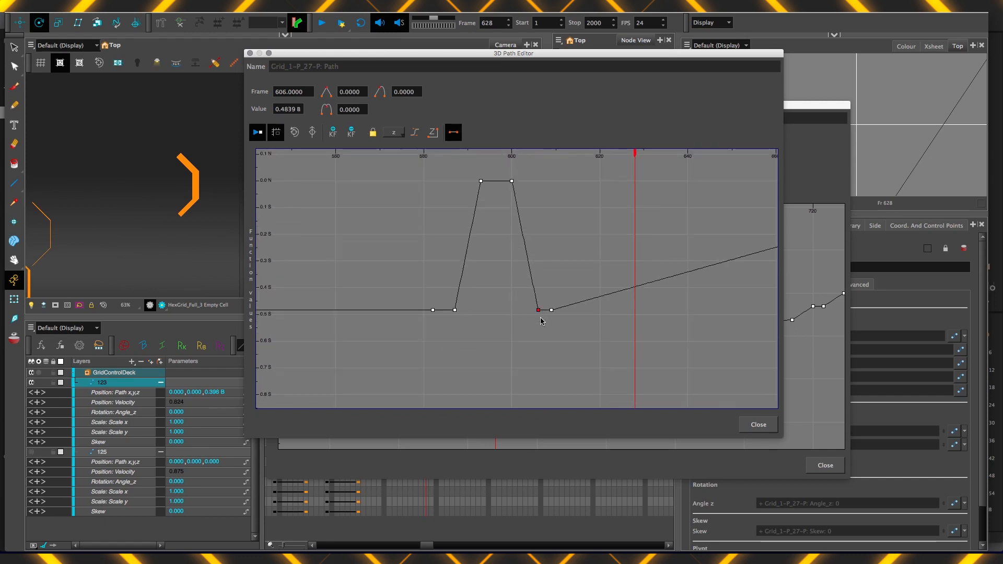
scroll(541, 319, "down", 2)
key("super+z")
- Remove peg 123's path keyframe at frame 615
left_click_drag(522, 293, 451, 306)
left_click(490, 220)
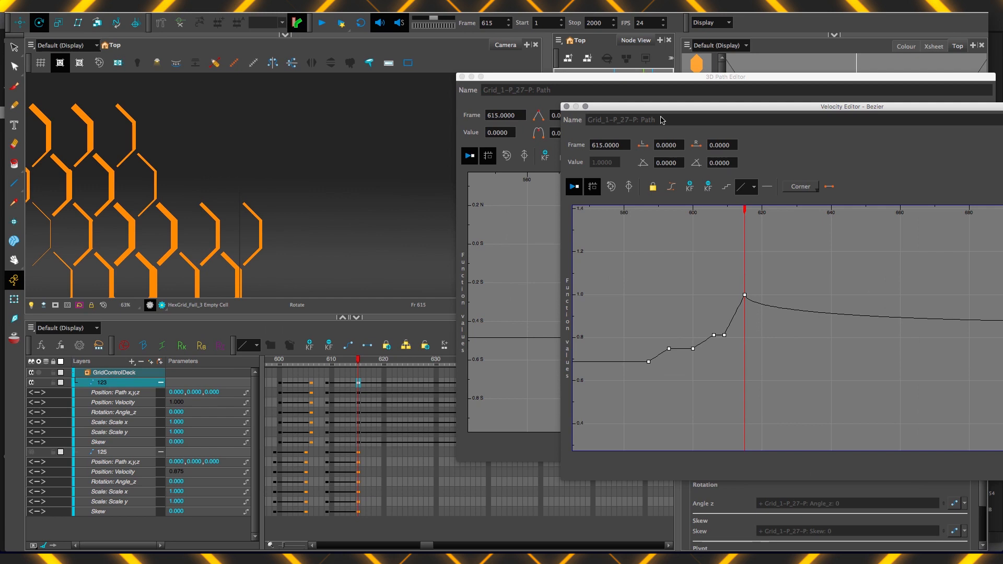
left_click(374, 148)
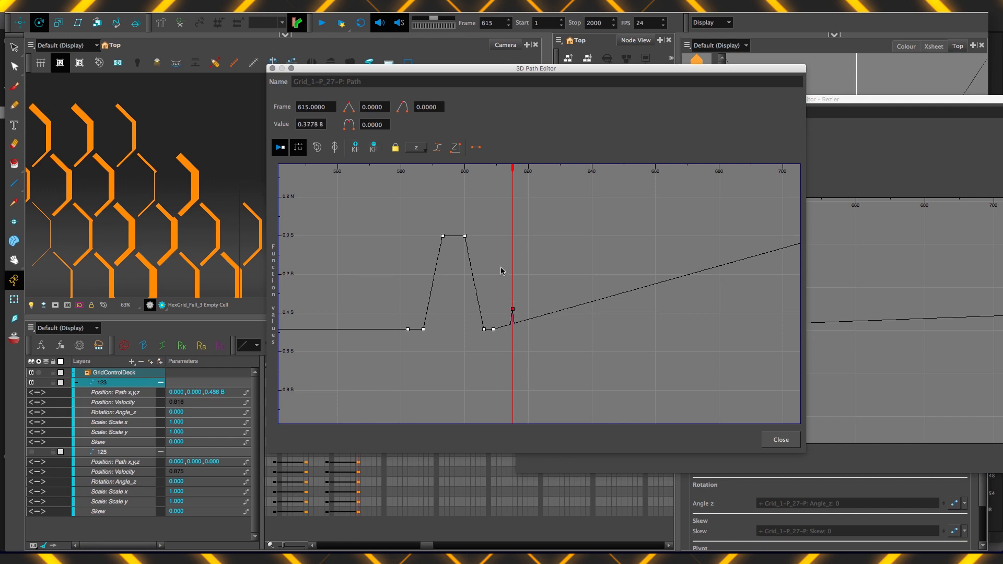
- Add a z path point at frame 615 and raise its value to 0.3942 F
left_click_drag(501, 238, 502, 235)
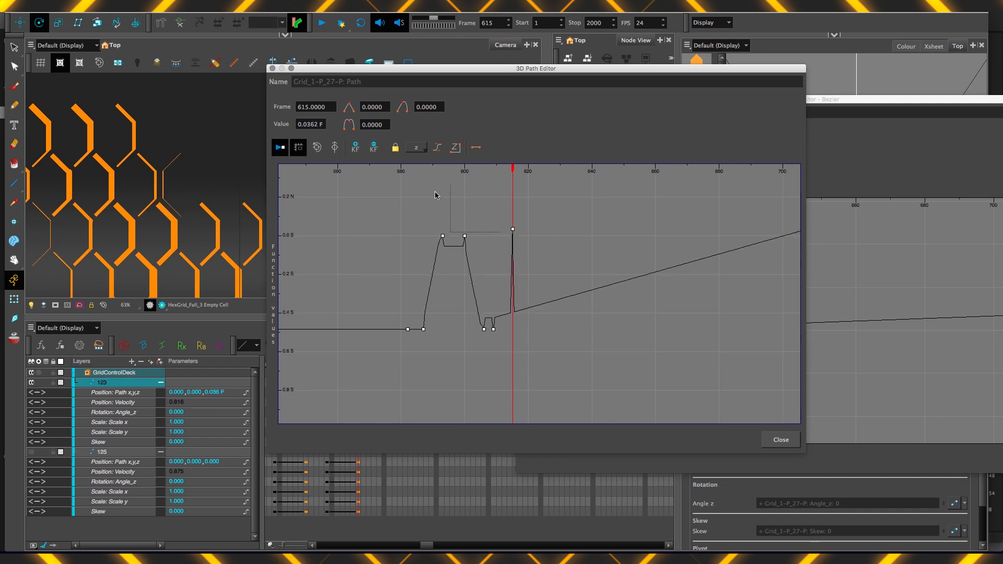
left_click_drag(513, 230, 467, 177)
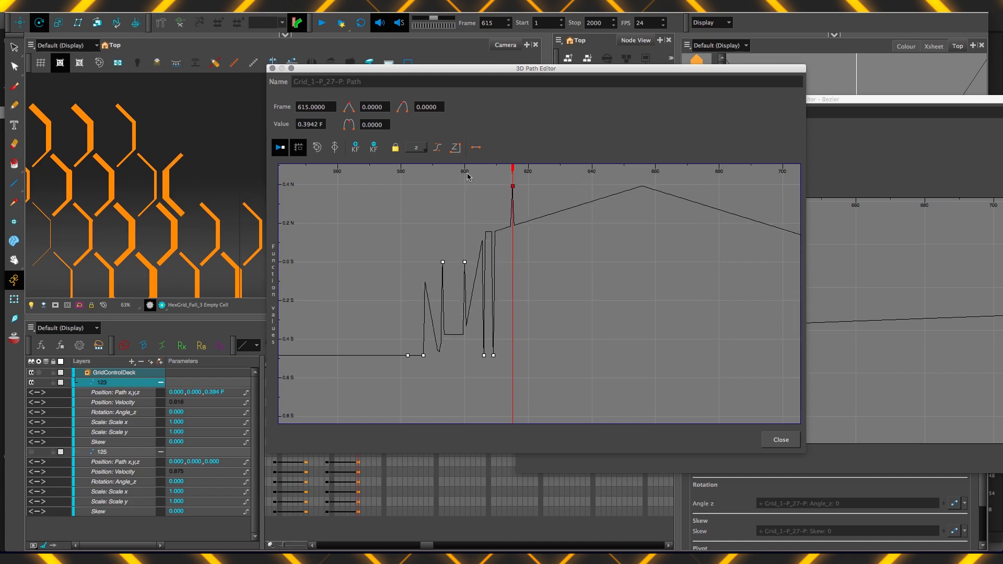
- Examine the hexagon grid's motion frame by frame between frames 615 and 605 with the raised z path point
key("comma")
key("comma")
key("comma")
key("comma")
key("comma")
key("comma")
key("comma")
key("comma")
key("comma")
key("comma")
key("comma")
key("comma")
key("period")
key("period")
key("period")
key("period")
key("period")
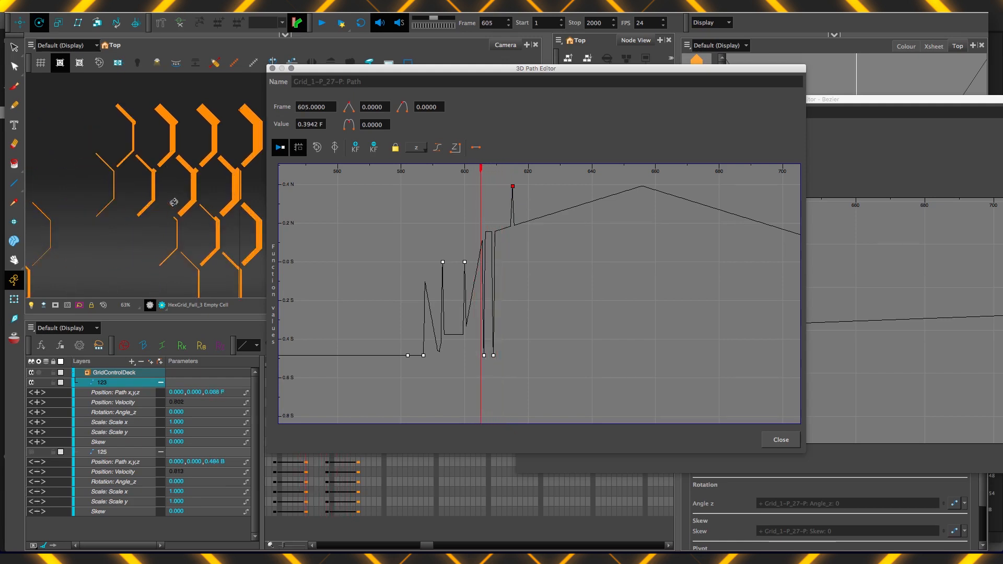
key("period")
key("period")
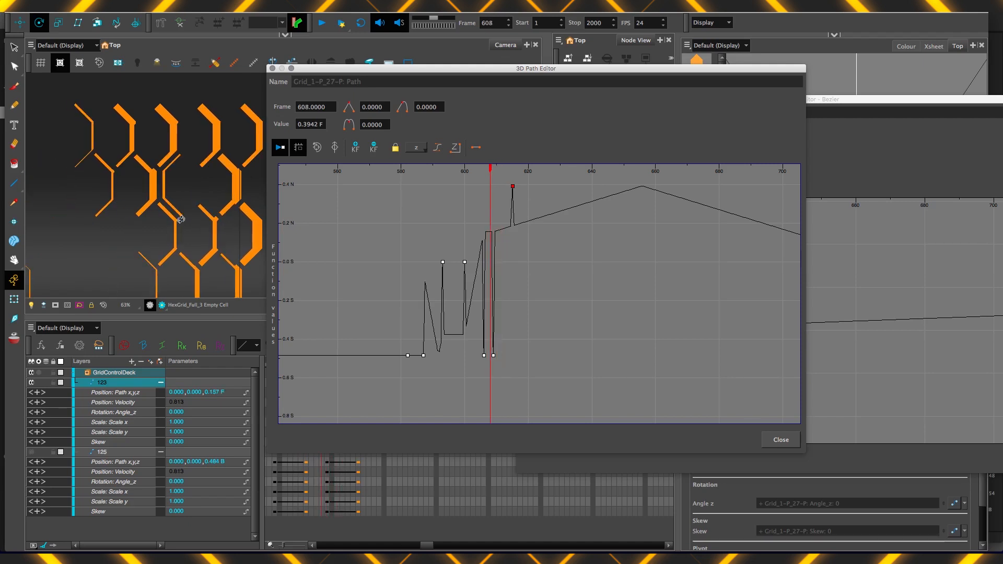
- Try lowering the z path keyframe at frame 593, then undo the curve changes
left_click(443, 402)
left_click_drag(440, 434, 433, 382)
key("super+z")
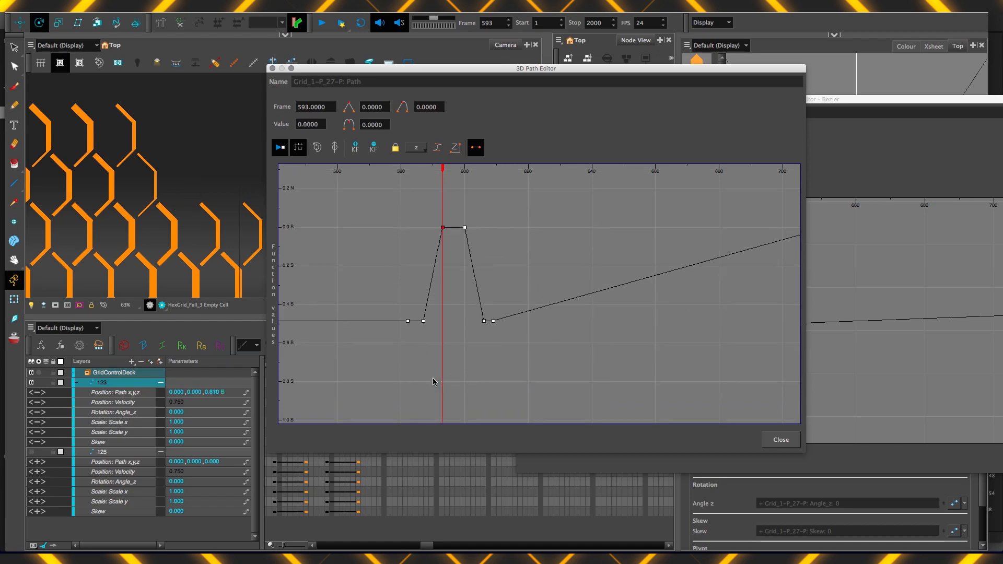
left_click_drag(406, 320, 375, 182)
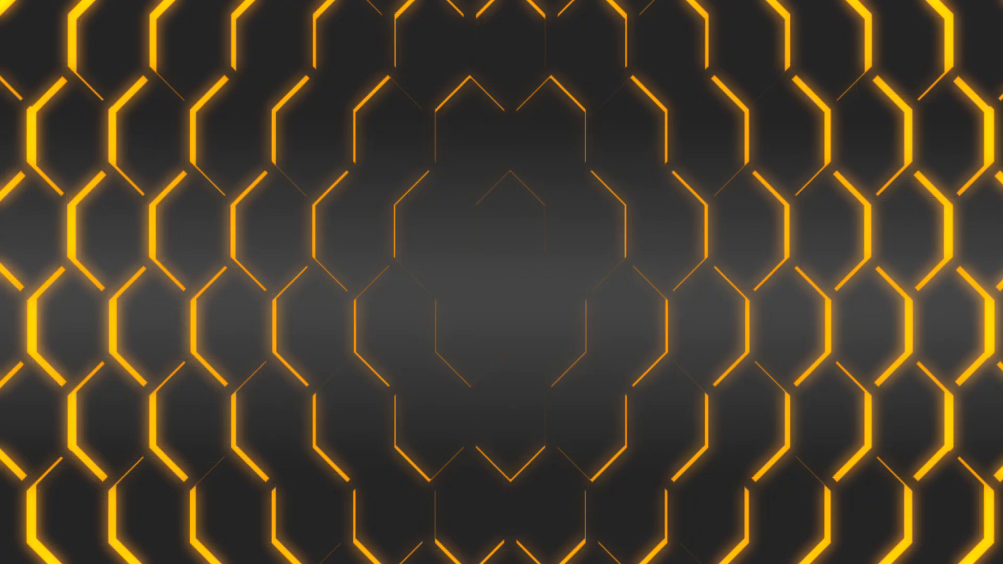